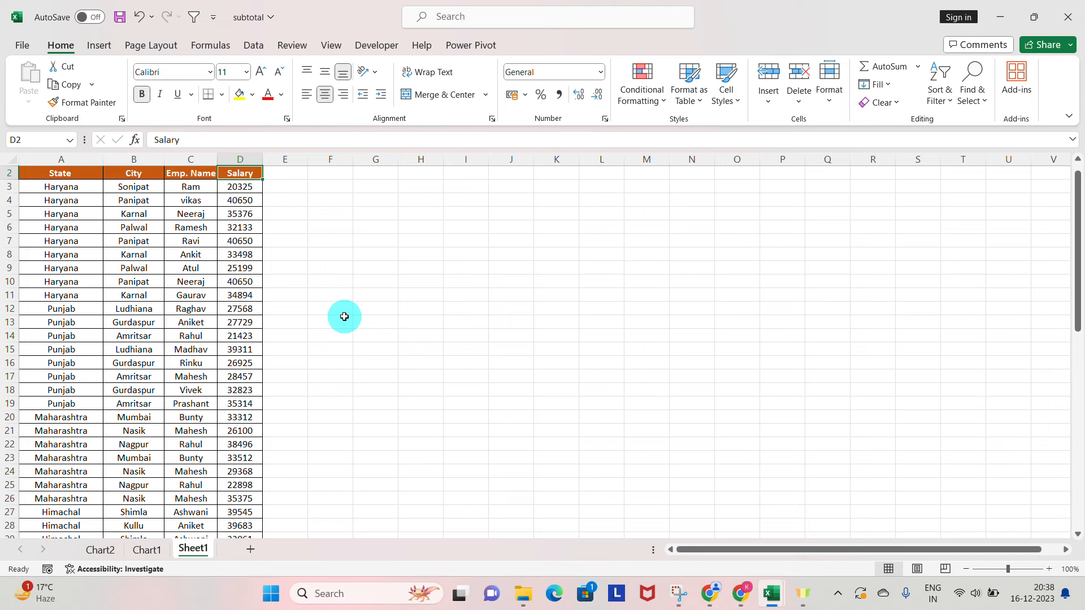
Select the employee data table from the State header across to Salary and down to the last record.
{"action": "left_click", "coordinate": [463, 22]}
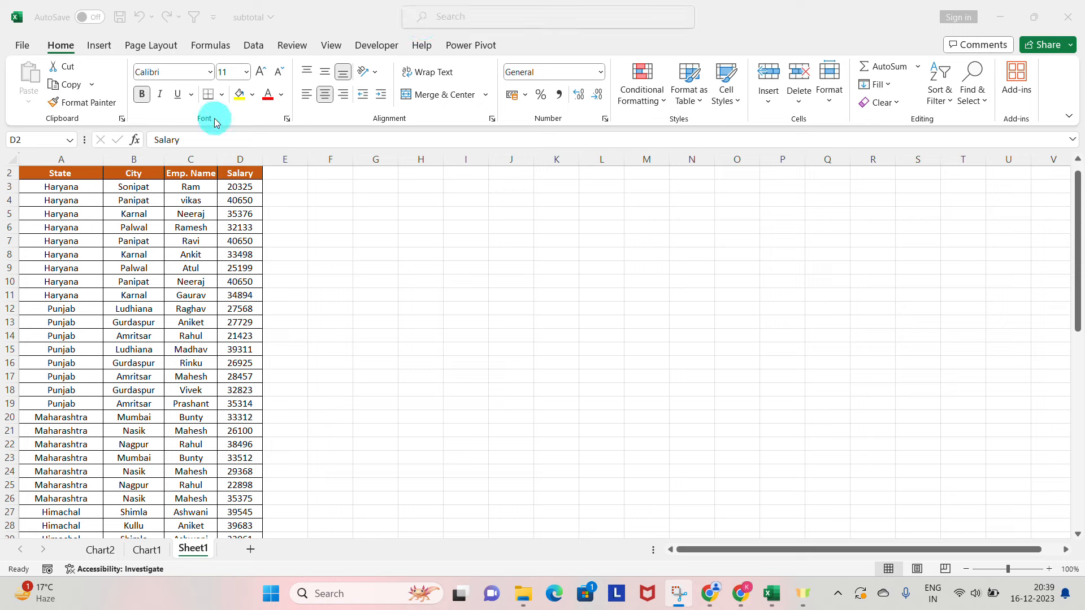
{"action": "left_click", "coordinate": [187, 202]}
{"action": "key", "text": "ctrl+Home"}
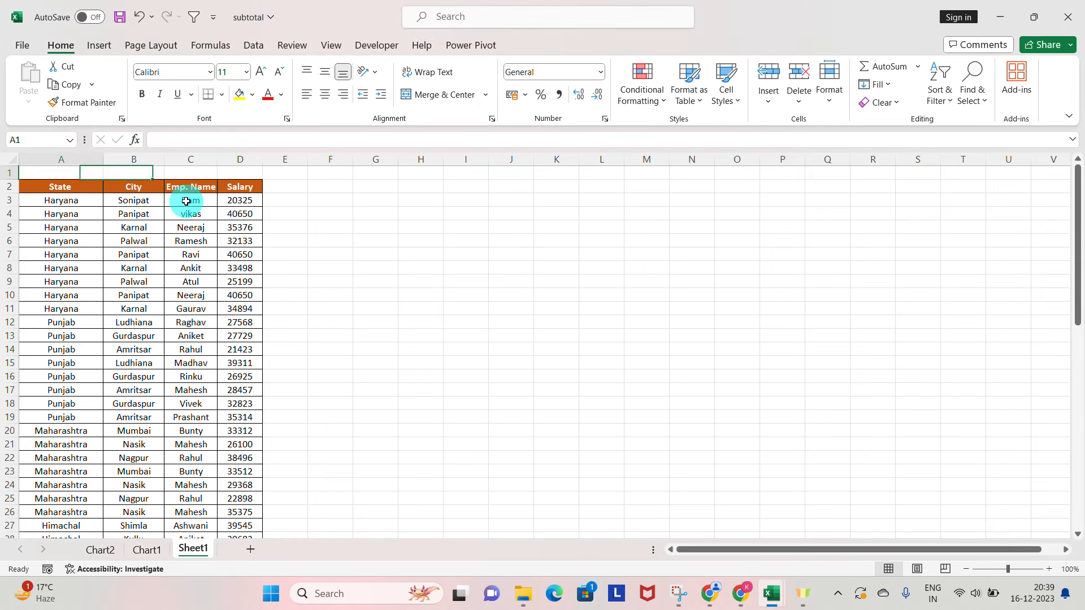
{"action": "key", "text": "Down"}
{"action": "key", "text": "ctrl+shift+Right"}
{"action": "key", "text": "ctrl+shift+Down"}
Highlight the State, City, Emp. Name and Salary columns one after another to review the table's fields.
{"action": "key", "text": "ctrl+Home"}
{"action": "key", "text": "Down"}
{"action": "key", "text": "ctrl+space"}
{"action": "key", "text": "Right"}
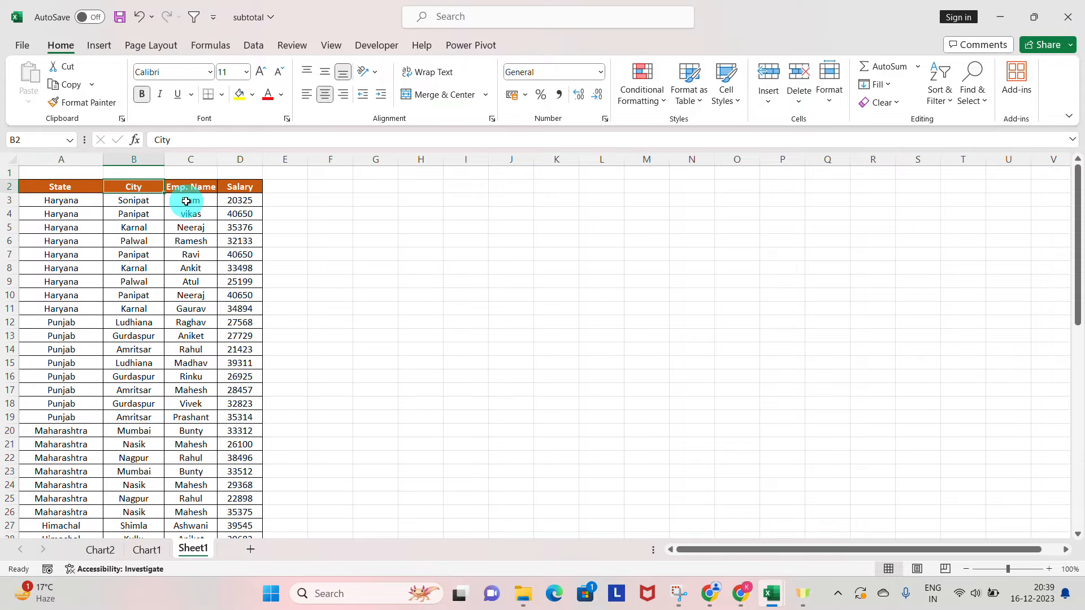
{"action": "key", "text": "ctrl+space"}
{"action": "key", "text": "Right"}
{"action": "key", "text": "ctrl+space"}
{"action": "key", "text": "Right"}
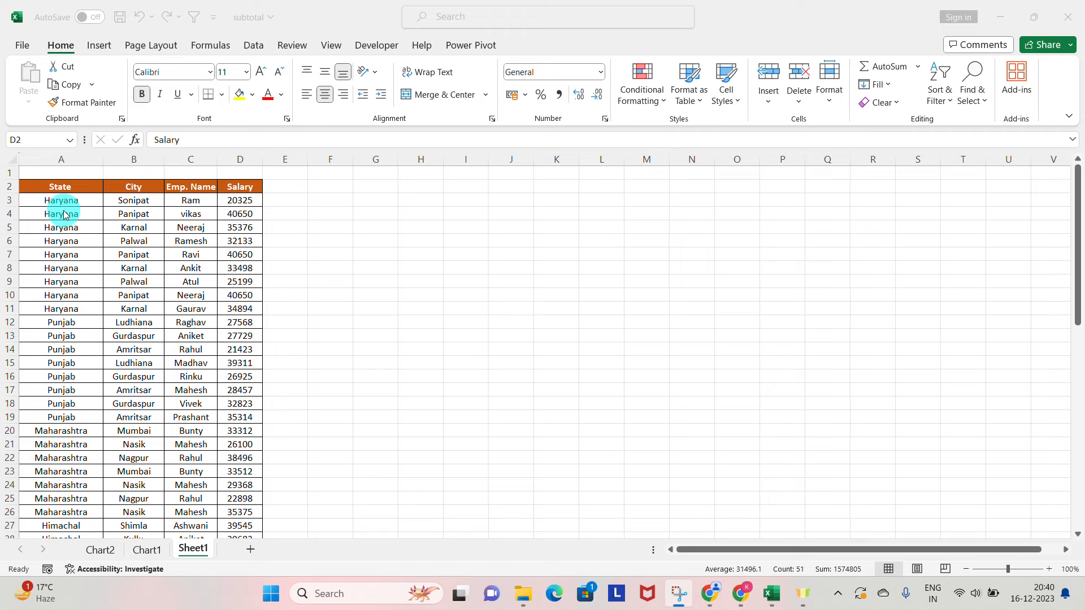
{"action": "key", "text": "ctrl+space"}
Examine the extent of the table by selecting from its header row down through all records.
{"action": "key", "text": "ctrl+Left"}
{"action": "key", "text": "ctrl+shift+Down"}
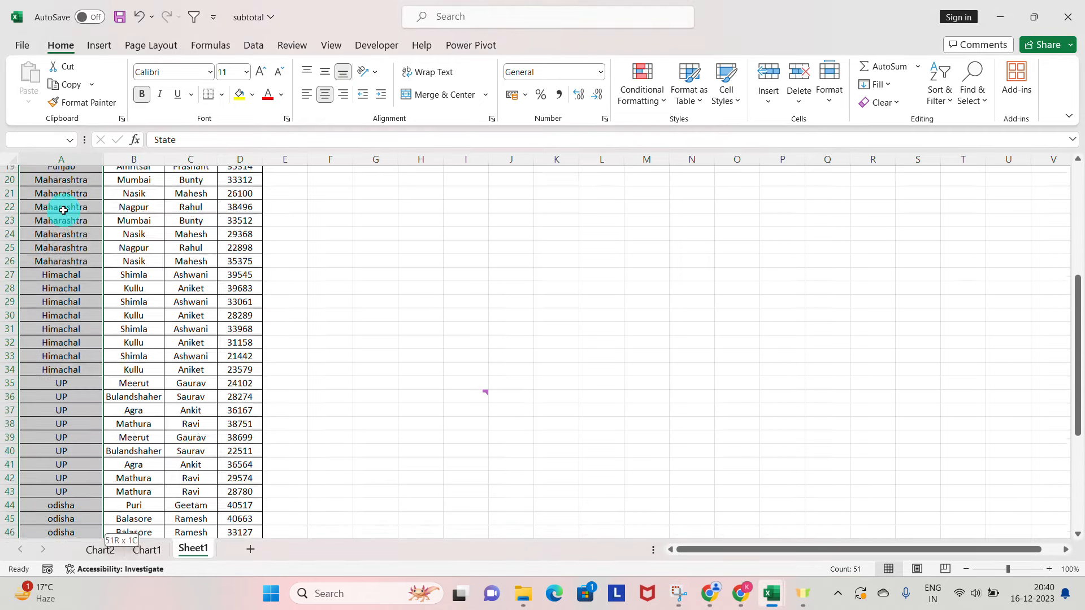
{"action": "key", "text": "ctrl+shift+Right"}
{"action": "key", "text": "ctrl+Up"}
{"action": "key", "text": "Down"}
{"action": "key", "text": "ctrl+shift+Right"}
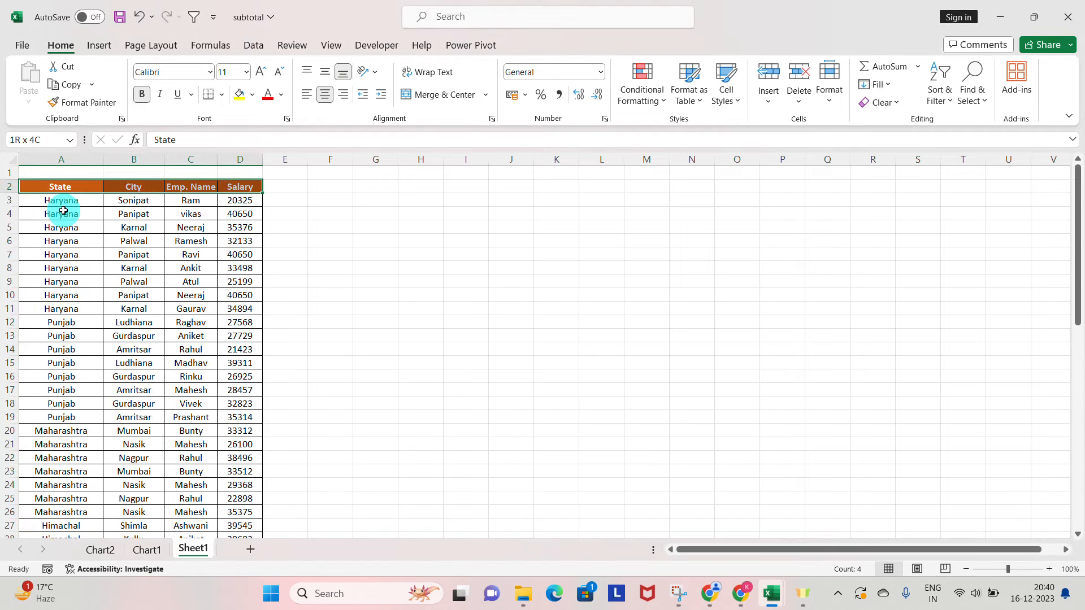
{"action": "key", "text": "ctrl+shift+Down"}
{"action": "key", "text": "ctrl+Up"}
{"action": "key", "text": "Down"}
{"action": "key", "text": "ctrl+shift+Right"}
{"action": "key", "text": "Left"}
{"action": "key", "text": "Down"}
{"action": "key", "text": "Up"}
{"action": "key", "text": "ctrl+shift+Right"}
{"action": "key", "text": "Left"}
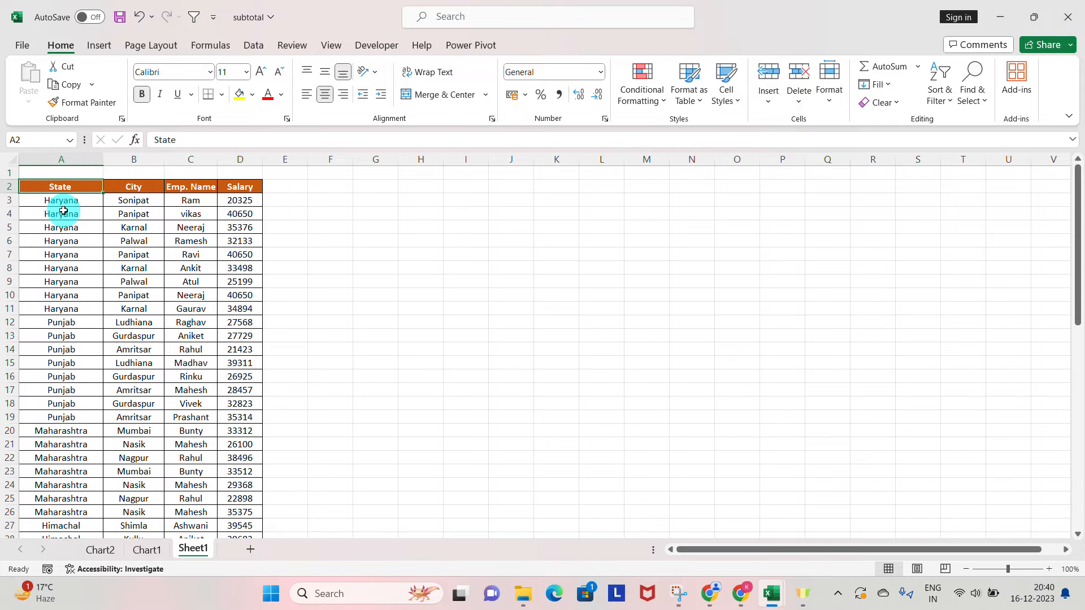
Go through the State, City, Emp. Name and Salary columns in turn, checking that each has its own heading.
{"action": "key", "text": "Up"}
{"action": "key", "text": "Down"}
{"action": "key", "text": "Up"}
{"action": "key", "text": "Down"}
{"action": "key", "text": "ctrl+space"}
{"action": "key", "text": "Right"}
{"action": "key", "text": "ctrl+space"}
{"action": "key", "text": "Right"}
{"action": "key", "text": "ctrl+space"}
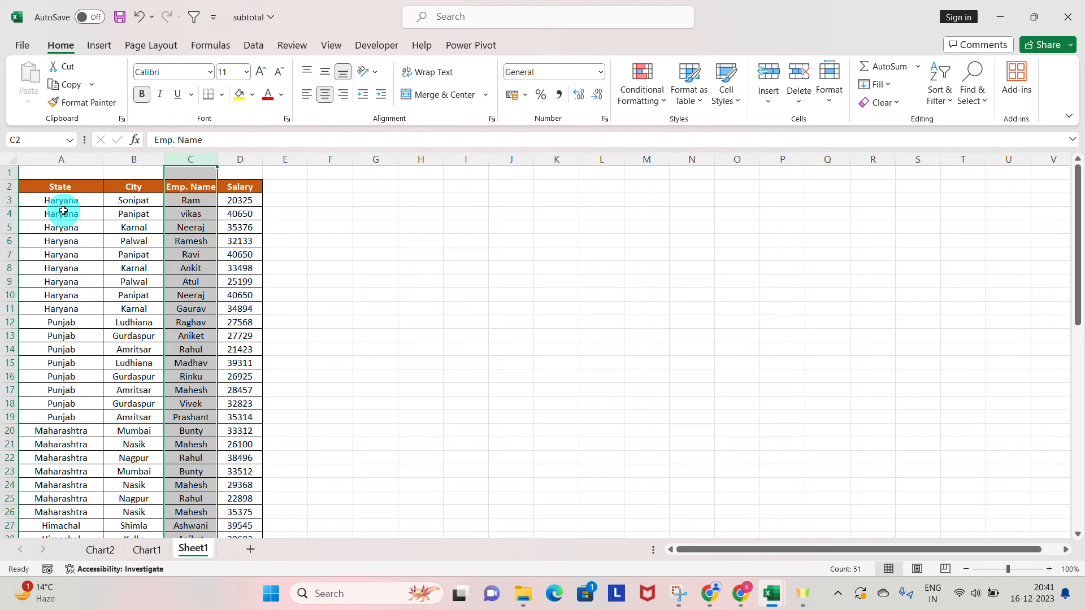
{"action": "key", "text": "Up"}
{"action": "key", "text": "Down"}
{"action": "key", "text": "ctrl+space"}
{"action": "key", "text": "Up"}
{"action": "key", "text": "Down"}
{"action": "key", "text": "Right"}
{"action": "key", "text": "Down"}
{"action": "key", "text": "ctrl+space"}
{"action": "key", "text": "Up"}
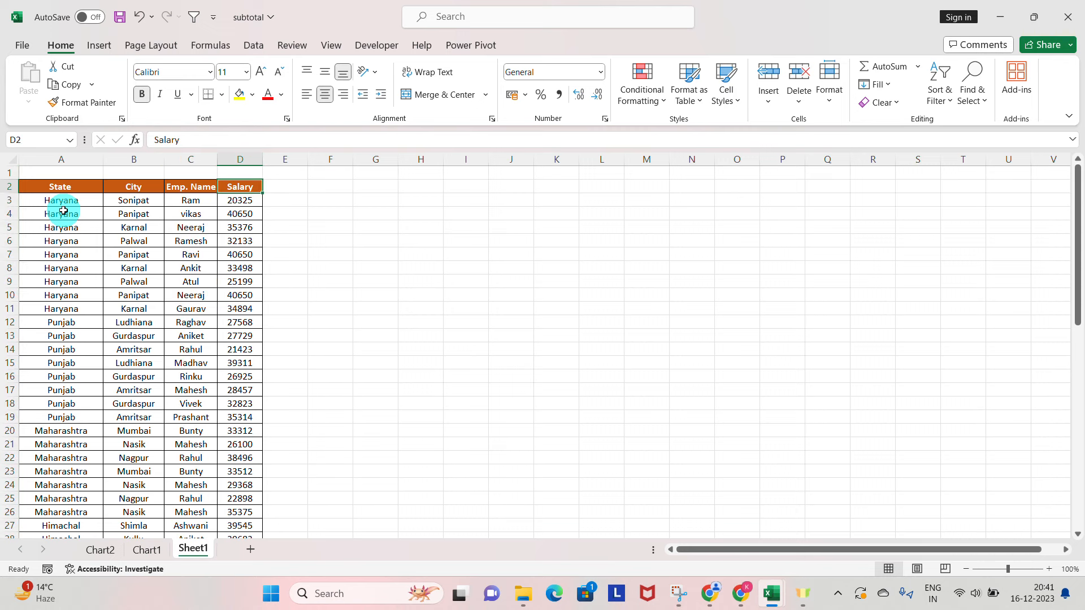
Select the header cells from State to Salary to examine the table's heading row.
{"action": "key", "text": "ctrl+shift+Left"}
{"action": "key", "text": "Left"}
{"action": "key", "text": "Up"}
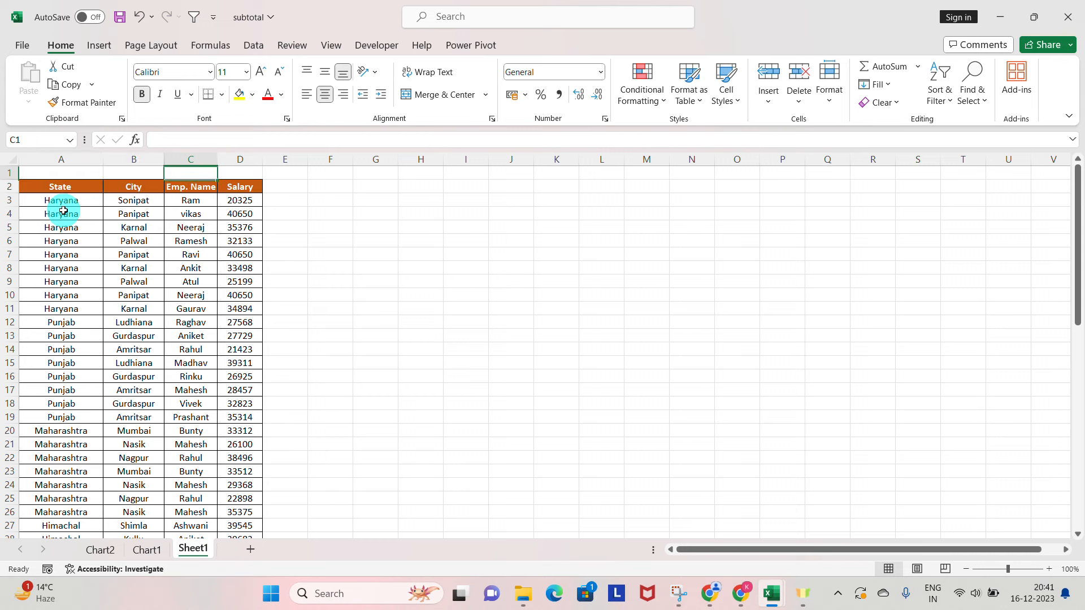
{"action": "key", "text": "Down"}
{"action": "key", "text": "Left"}
{"action": "key", "text": "Left"}
{"action": "key", "text": "ctrl+shift+Right"}
Merge and center cells A1:D1 in the empty row above the table headers.
{"action": "key", "text": "Up"}
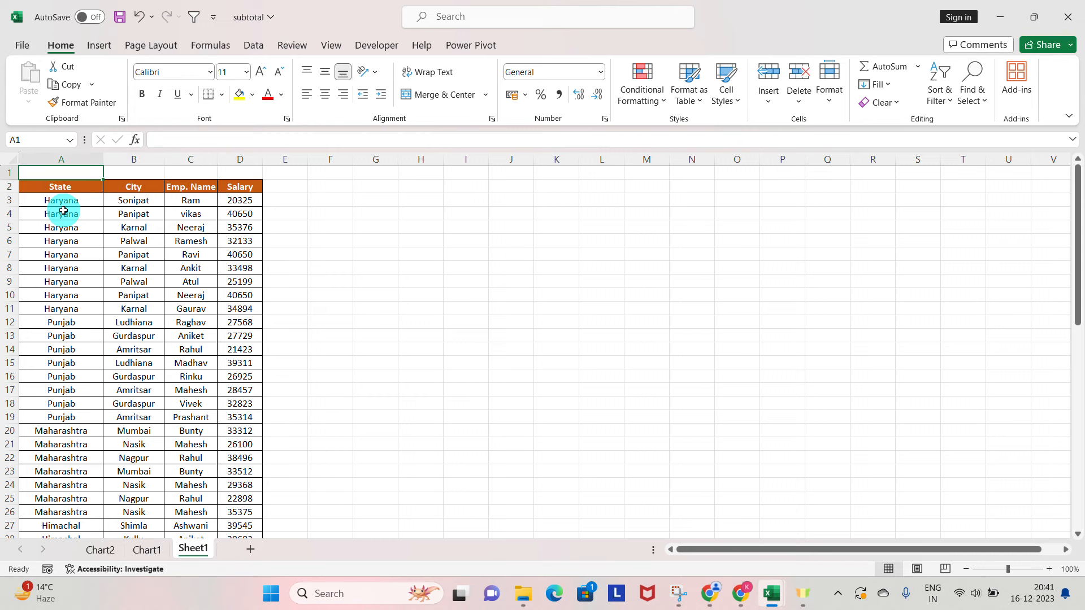
{"action": "key", "text": "shift+Right"}
{"action": "key", "text": "shift+Right"}
{"action": "key", "text": "shift+Right"}
{"action": "key", "text": "alt+h"}
{"action": "key", "text": "m"}
{"action": "key", "text": "c"}
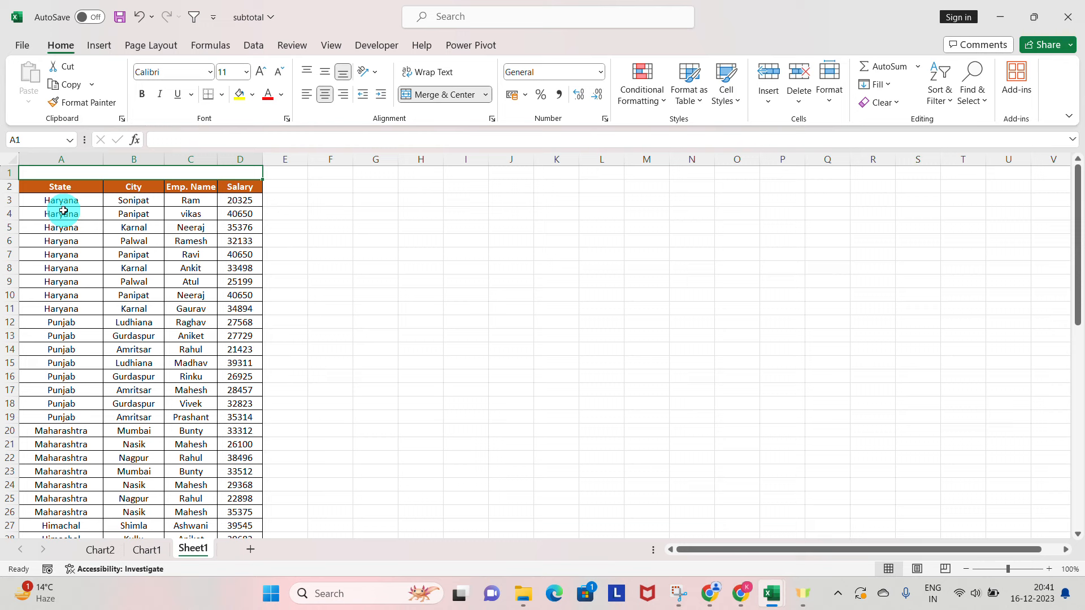
Enter the title "ABC ltd. C." in the merged cell above the table headers.
{"action": "key", "text": "Down"}
{"action": "key", "text": "Up"}
{"action": "type", "text": "AB"}
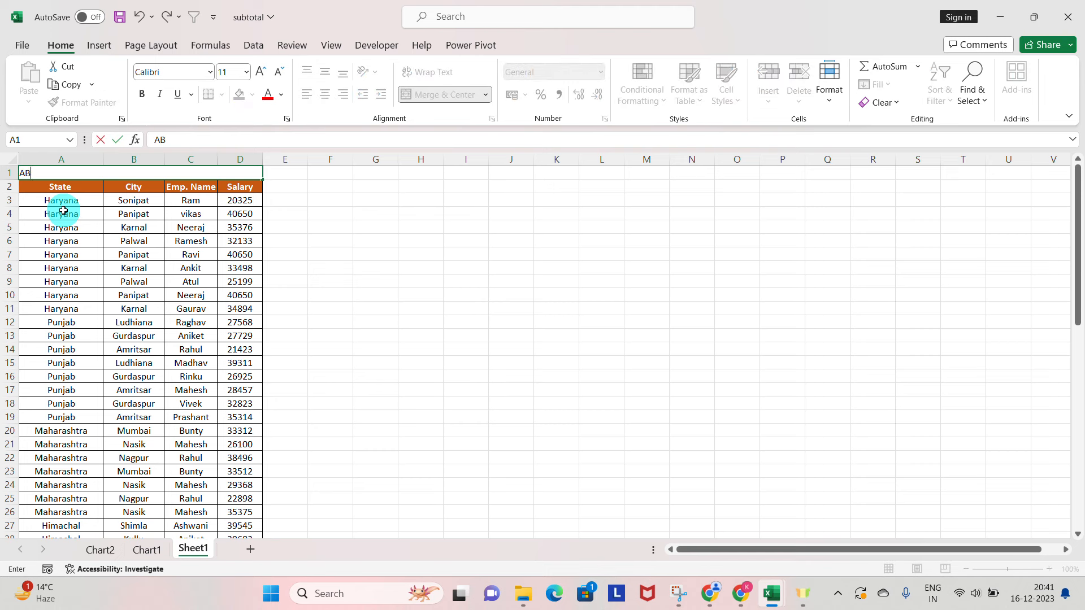
{"action": "type", "text": "C ltd. C."}
{"action": "key", "text": "Return"}
Try merging and centering the State and City header cells A2:B2, and undo the merge.
{"action": "key", "text": "shift+Right"}
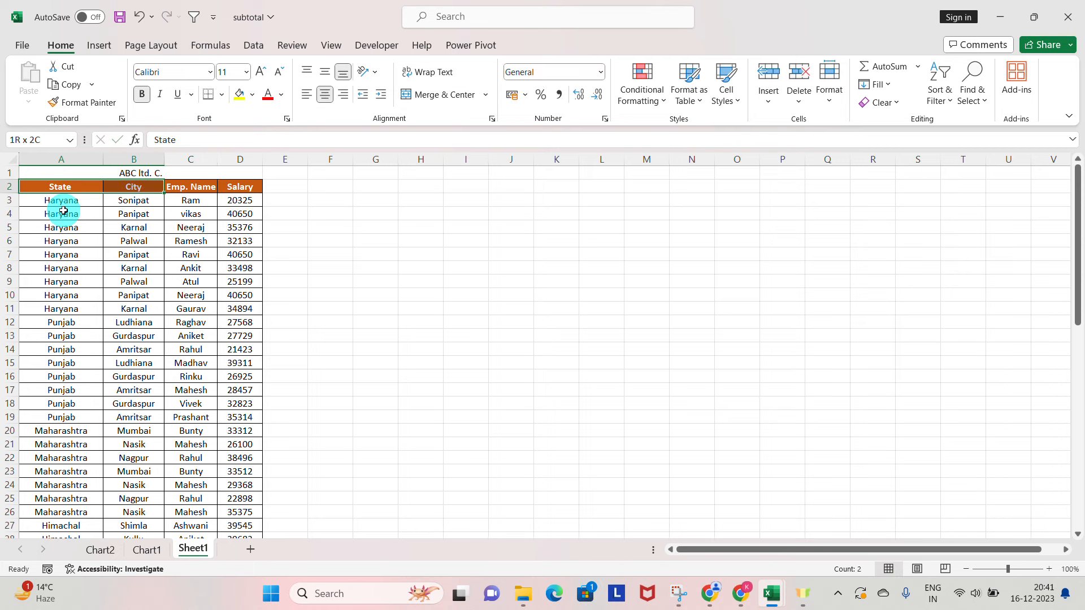
{"action": "key", "text": "c"}
{"action": "key", "text": "Escape"}
{"action": "key", "text": "m"}
{"action": "key", "text": "c"}
{"action": "key", "text": "Escape"}
{"action": "key", "text": "alt+h"}
{"action": "key", "text": "m"}
{"action": "key", "text": "c"}
{"action": "key", "text": "Escape"}
{"action": "key", "text": "Left"}
{"action": "key", "text": "shift+Right"}
{"action": "key", "text": "alt+h"}
{"action": "key", "text": "m"}
{"action": "key", "text": "c"}
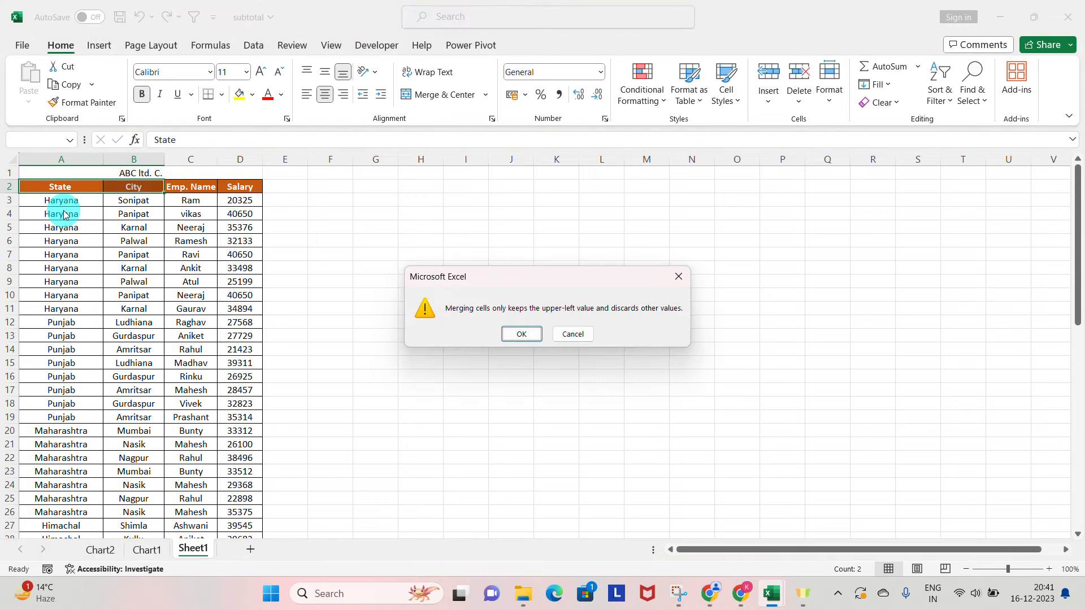
{"action": "key", "text": "Return"}
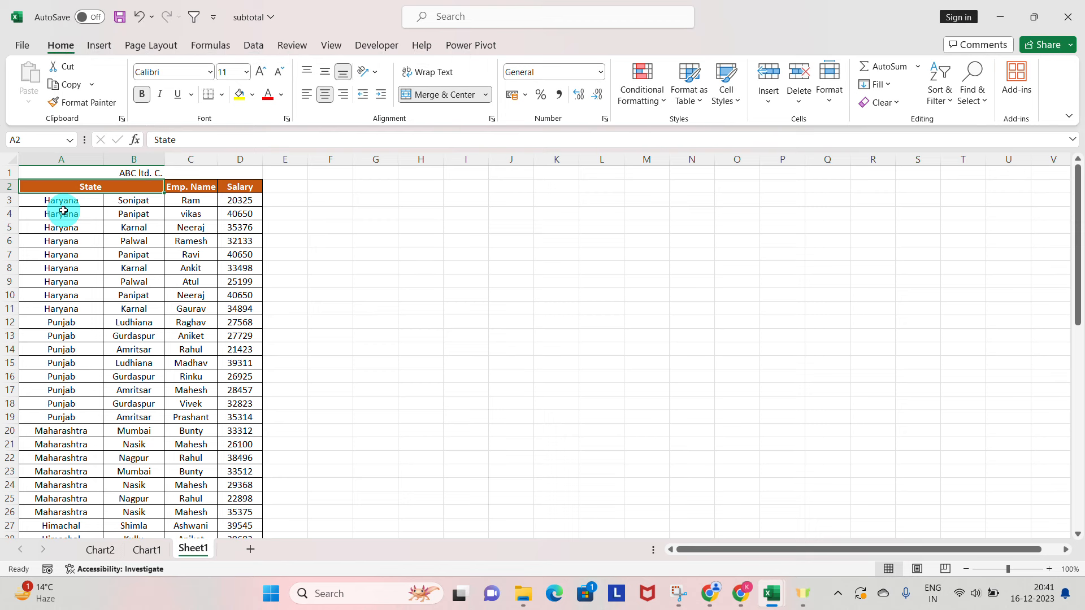
{"action": "key", "text": "ctrl+z"}
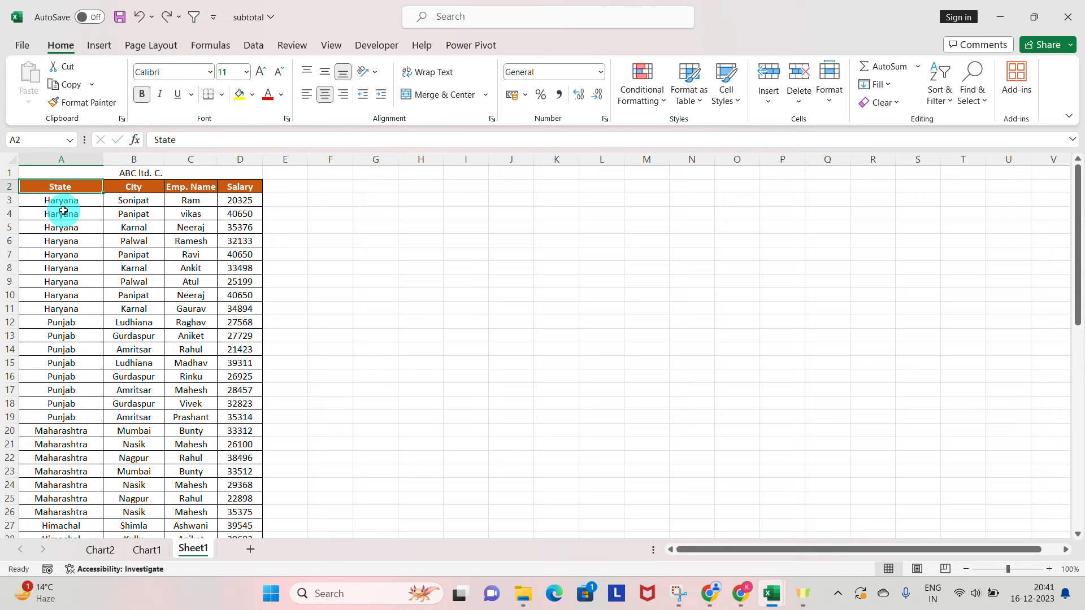
Select the table together with the merged title row to examine the range from A1 to the last record.
{"action": "left_click", "coordinate": [469, 21]}
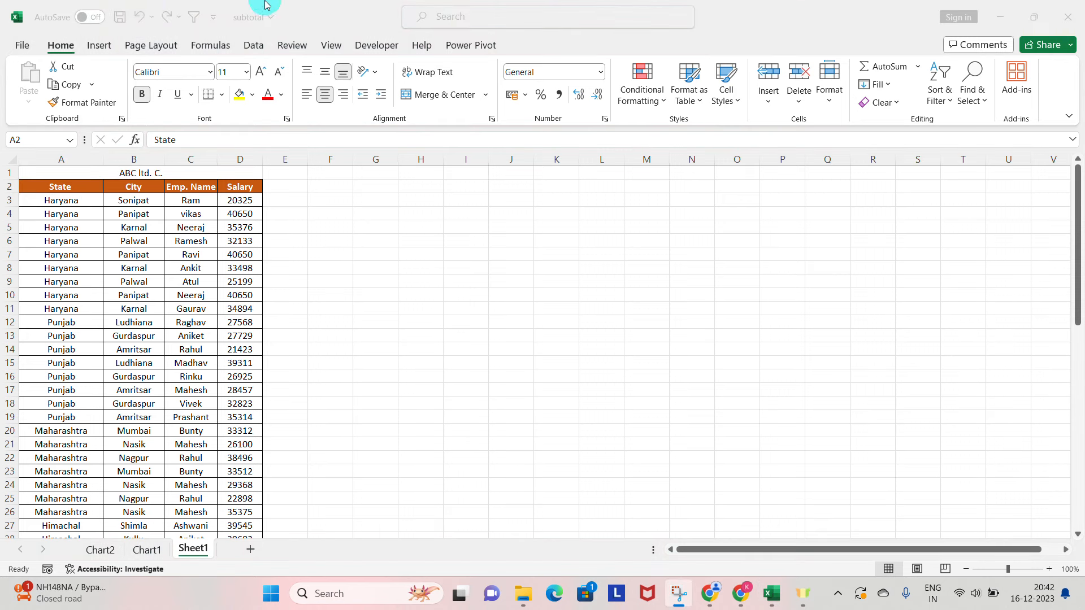
{"action": "left_click", "coordinate": [93, 169]}
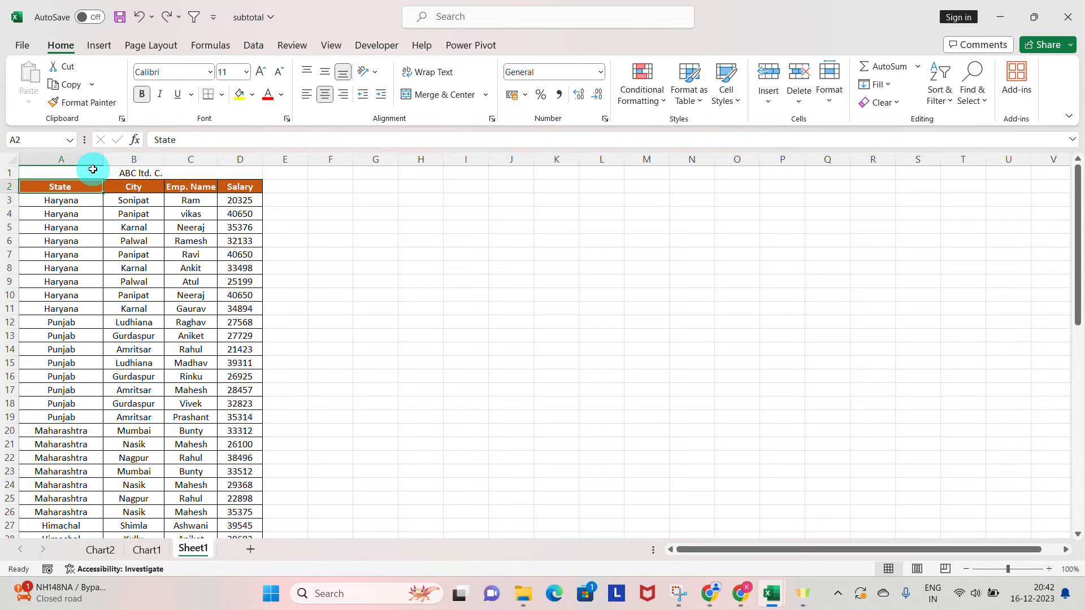
{"action": "key", "text": "Right"}
{"action": "key", "text": "Up"}
{"action": "key", "text": "Down"}
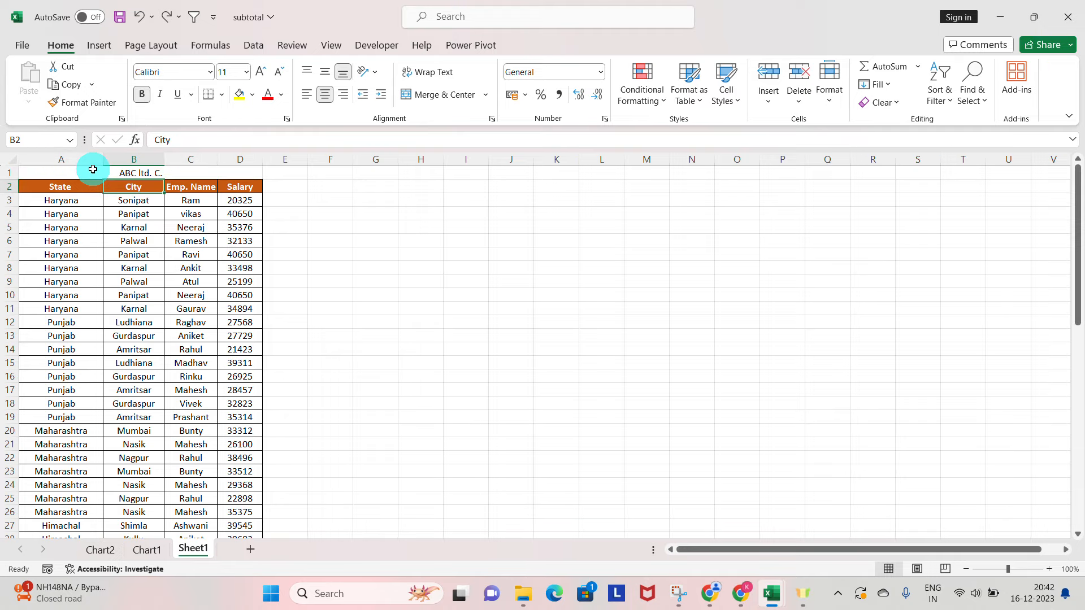
{"action": "key", "text": "Left"}
{"action": "key", "text": "ctrl+shift+Right"}
{"action": "key", "text": "ctrl+shift+Down"}
{"action": "key", "text": "Up"}
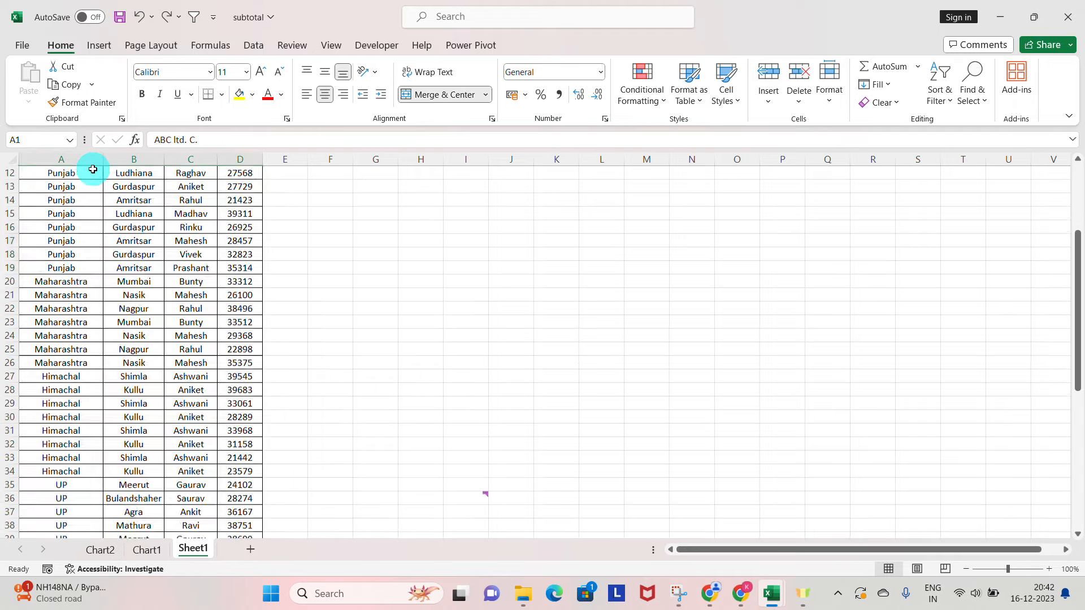
{"action": "key", "text": "Down"}
{"action": "key", "text": "Up"}
{"action": "key", "text": "ctrl+shift+Down"}
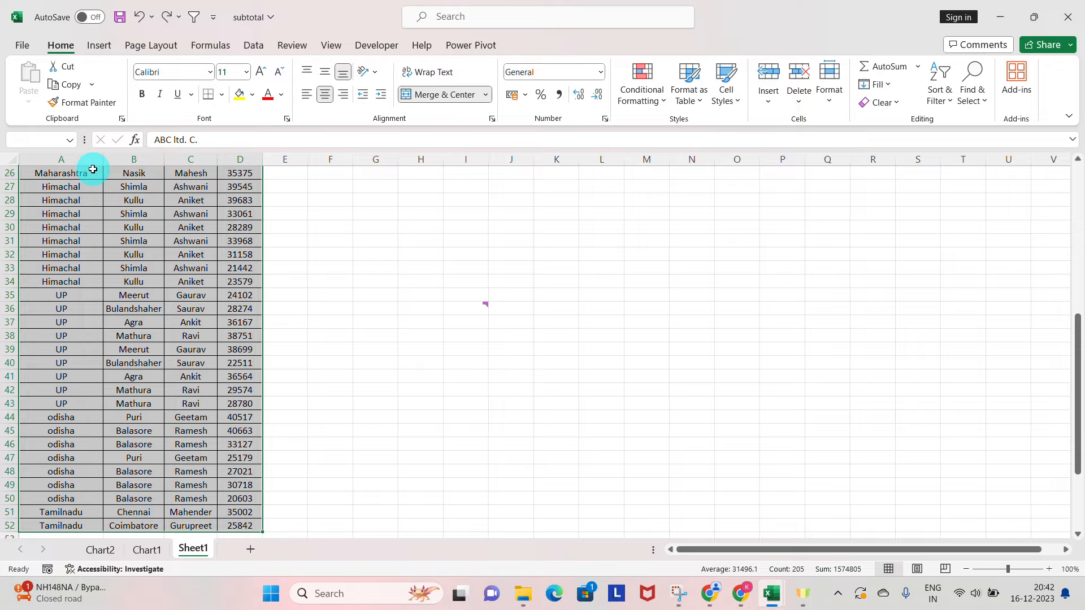
Select the table from the State header in row 2 to the last Salary record, leaving out the title row.
{"action": "key", "text": "Up"}
{"action": "key", "text": "Down"}
{"action": "key", "text": "Up"}
{"action": "key", "text": "Down"}
{"action": "key", "text": "ctrl+shift+Right"}
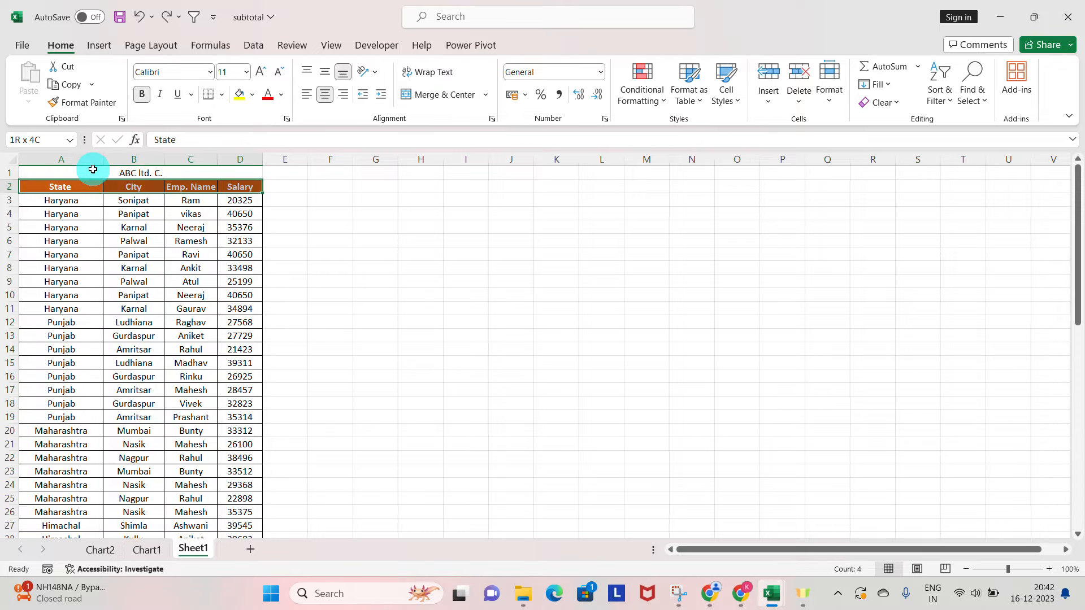
{"action": "key", "text": "ctrl+shift+Down"}
{"action": "key", "text": "Up"}
{"action": "key", "text": "Down"}
{"action": "key", "text": "ctrl+shift+Right"}
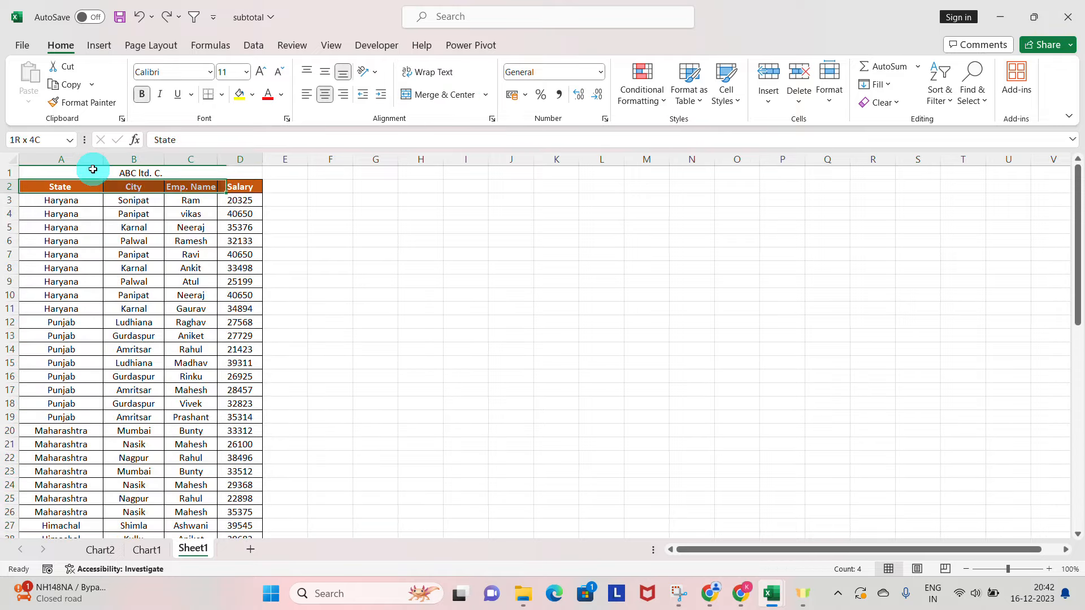
{"action": "key", "text": "ctrl+shift+Down"}
{"action": "key", "text": "Up"}
{"action": "key", "text": "Down"}
{"action": "key", "text": "ctrl+shift+Right"}
{"action": "key", "text": "ctrl+shift+Down"}
{"action": "key", "text": "Up"}
{"action": "key", "text": "Down"}
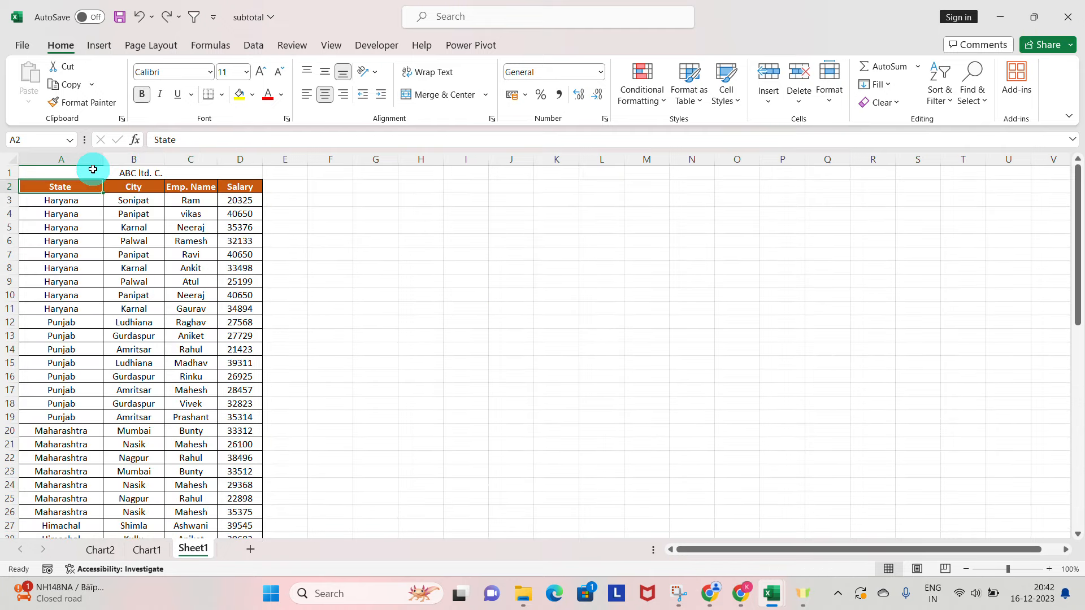
{"action": "key", "text": "ctrl+shift+Right"}
{"action": "key", "text": "ctrl+shift+Down"}
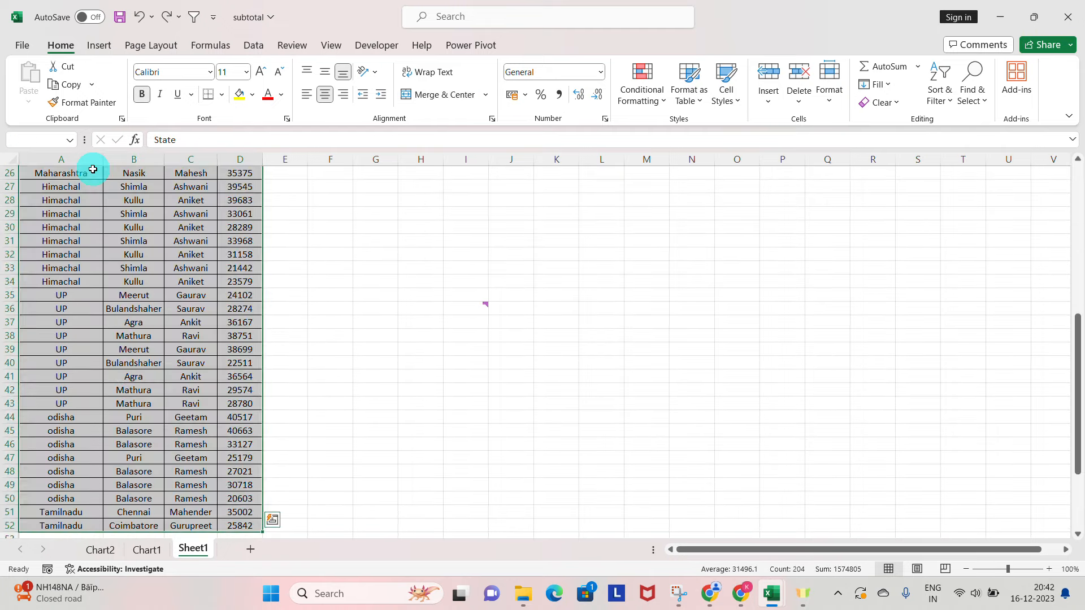
Select the whole data region around cell A3 to check whether it includes the title row.
{"action": "key", "text": "Up"}
{"action": "key", "text": "Down"}
{"action": "key", "text": "Down"}
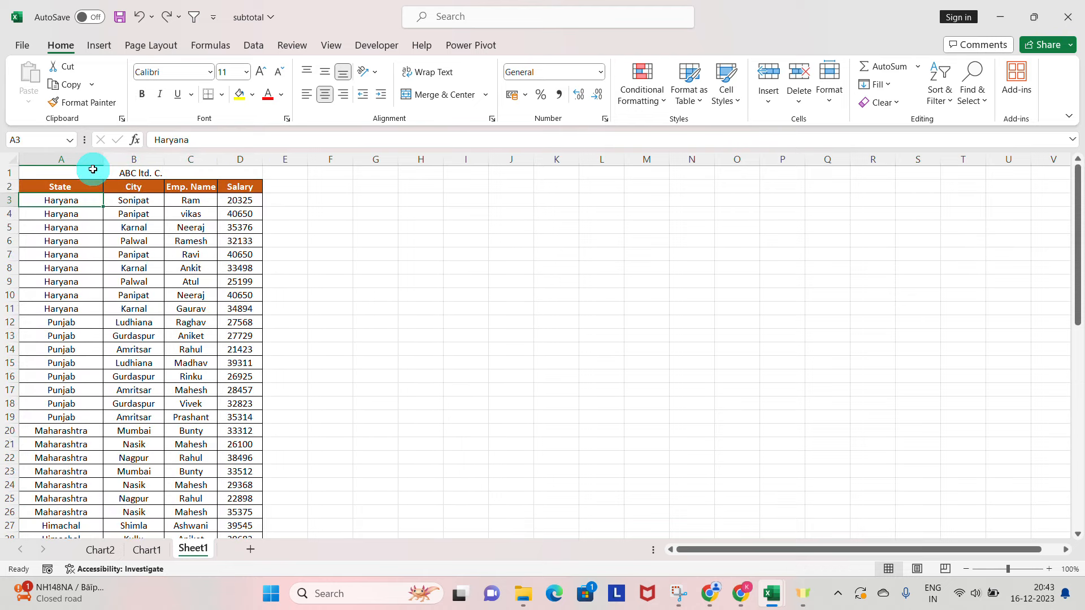
{"action": "key", "text": "ctrl+a"}
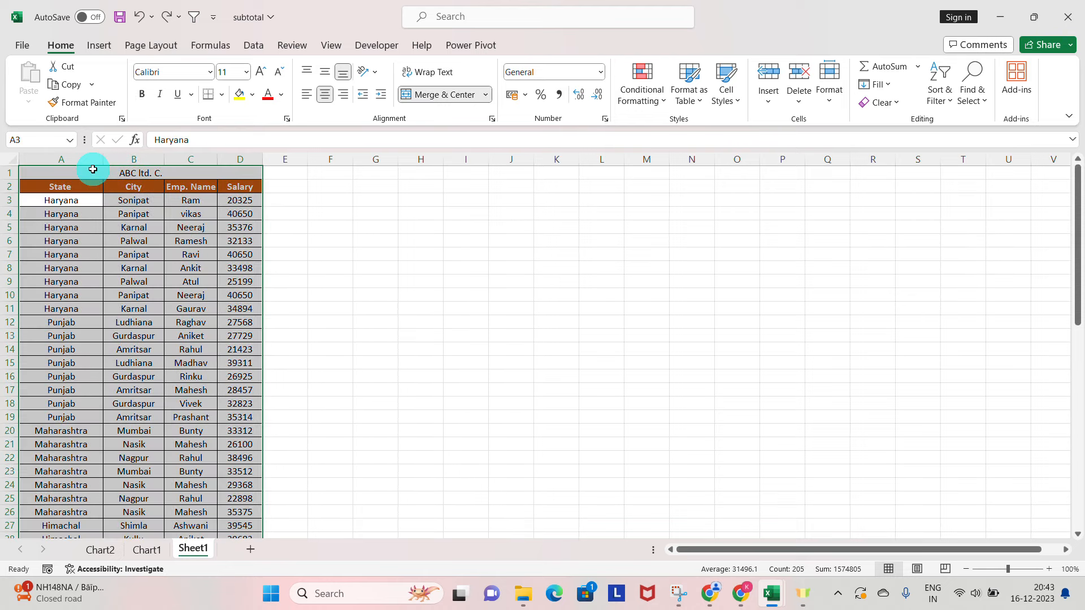
{"action": "key", "text": "Down"}
{"action": "key", "text": "Up"}
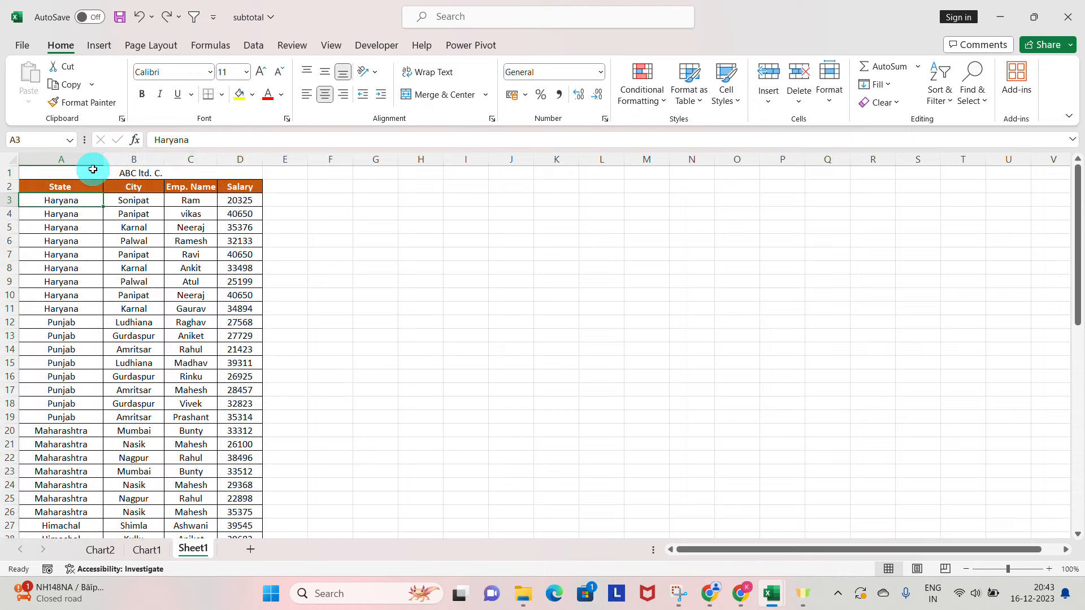
Save the workbook and delete row 1 containing the merged "ABC ltd. C." title.
{"action": "key", "text": "Up"}
{"action": "key", "text": "Up"}
{"action": "key", "text": "ctrl+s"}
{"action": "key", "text": "Return"}
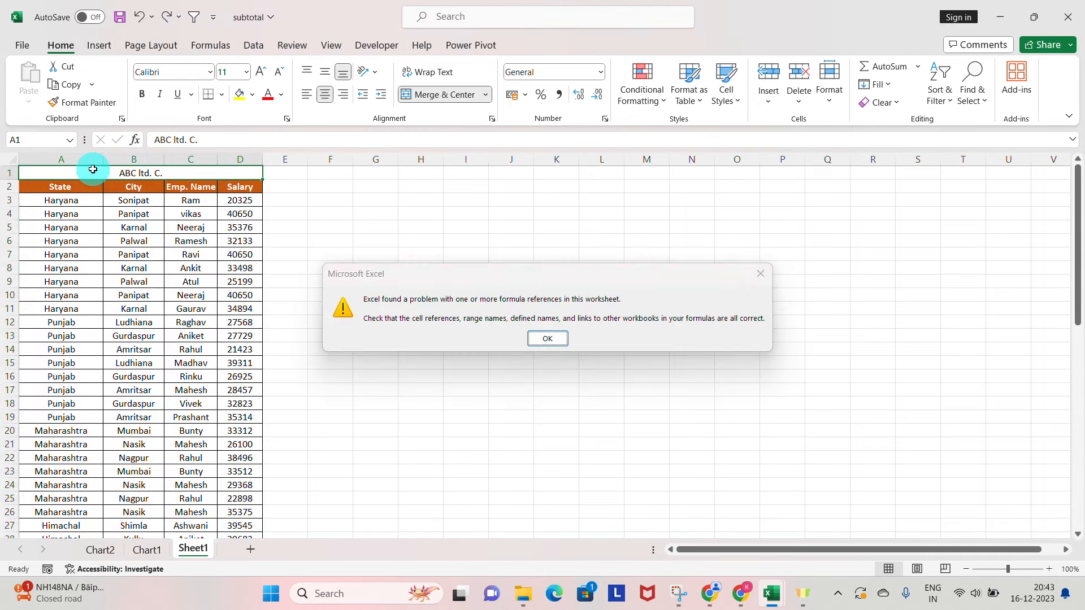
{"action": "key", "text": "shift+space"}
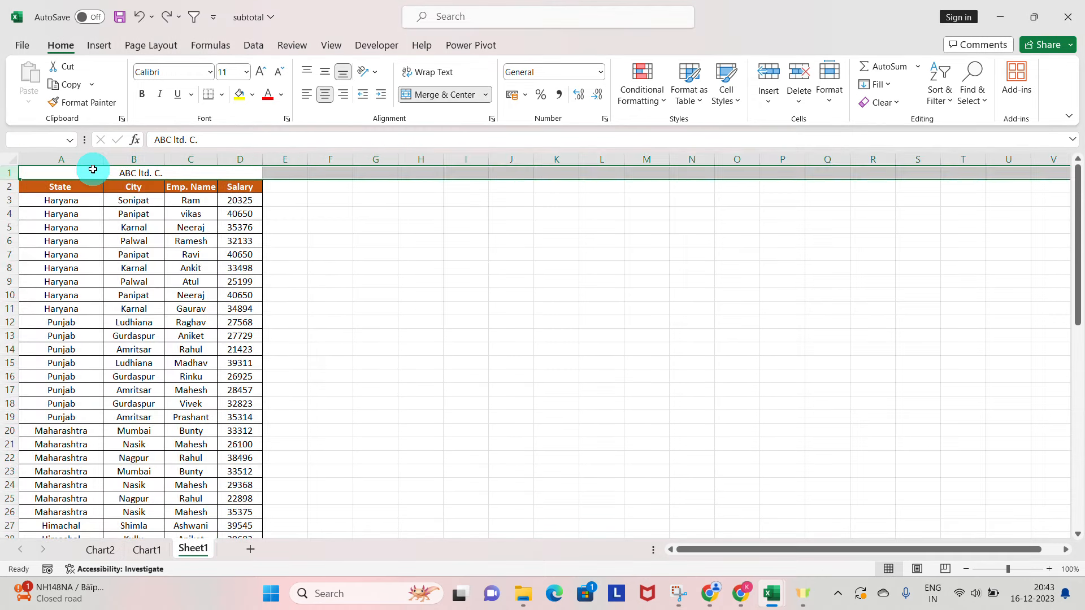
{"action": "key", "text": "ctrl+minus"}
{"action": "left_click", "coordinate": [92, 169]}
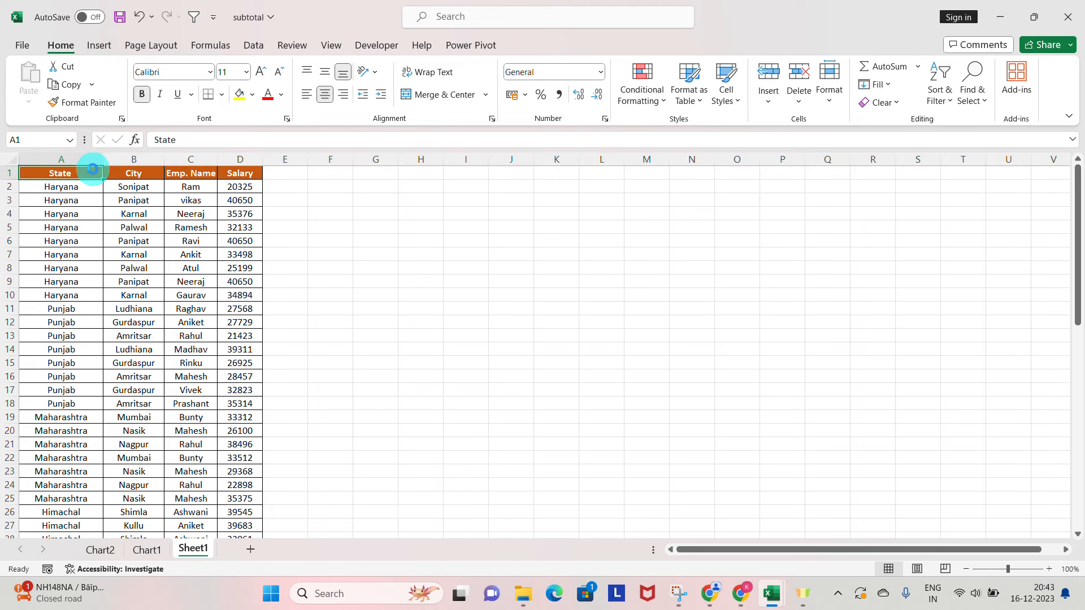
Select the whole table from the State header in A1 to the last Salary record as the PivotTable source.
{"action": "key", "text": "ctrl+shift+End"}
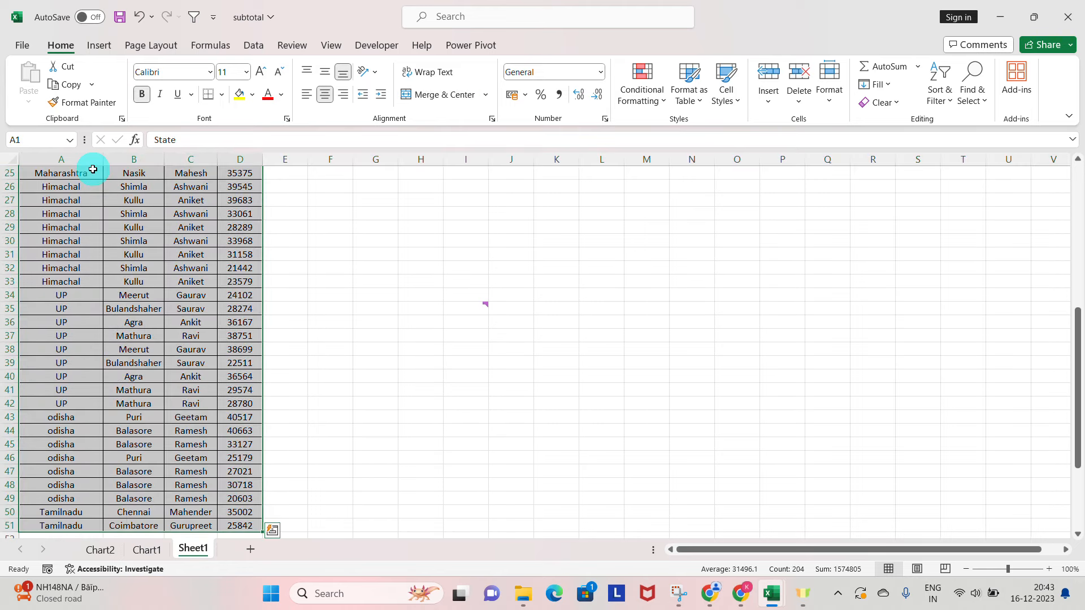
{"action": "left_click", "coordinate": [99, 46]}
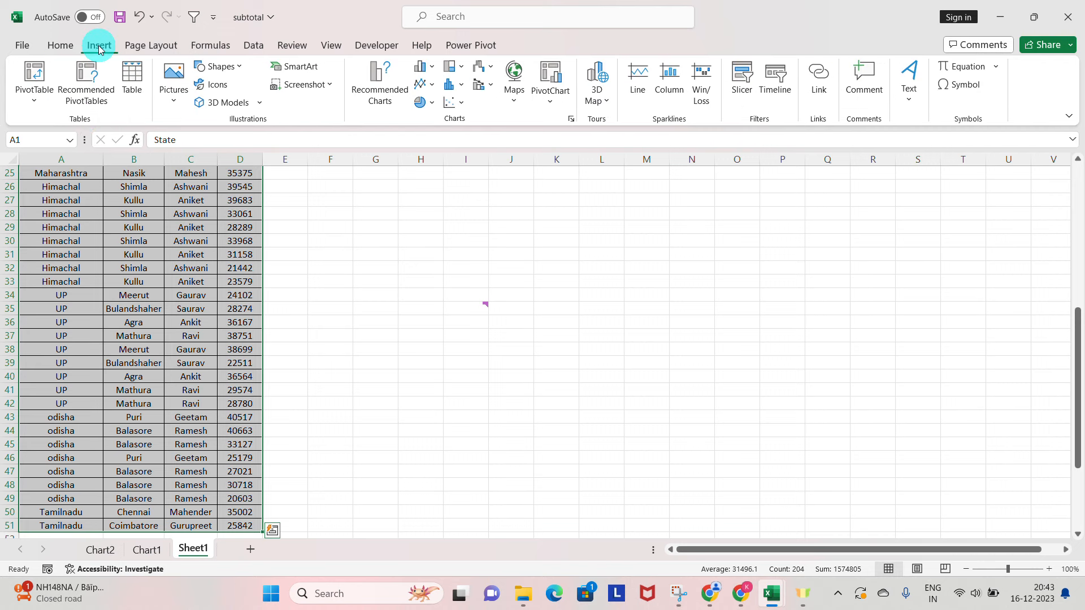
{"action": "left_click", "coordinate": [47, 101]}
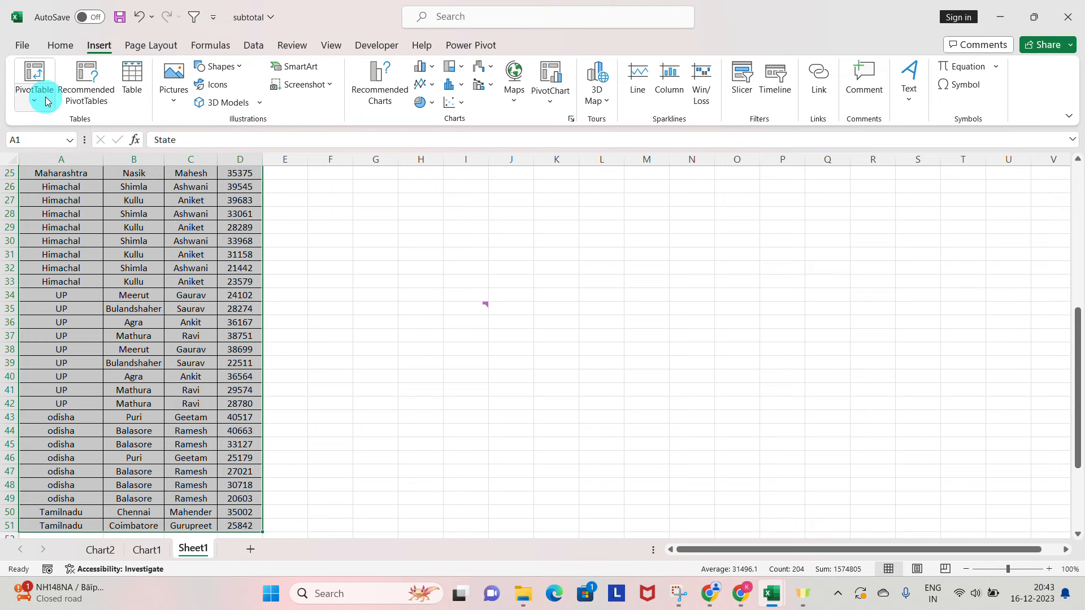
{"action": "scroll", "coordinate": [47, 101], "scroll_direction": "up", "scroll_amount": 2}
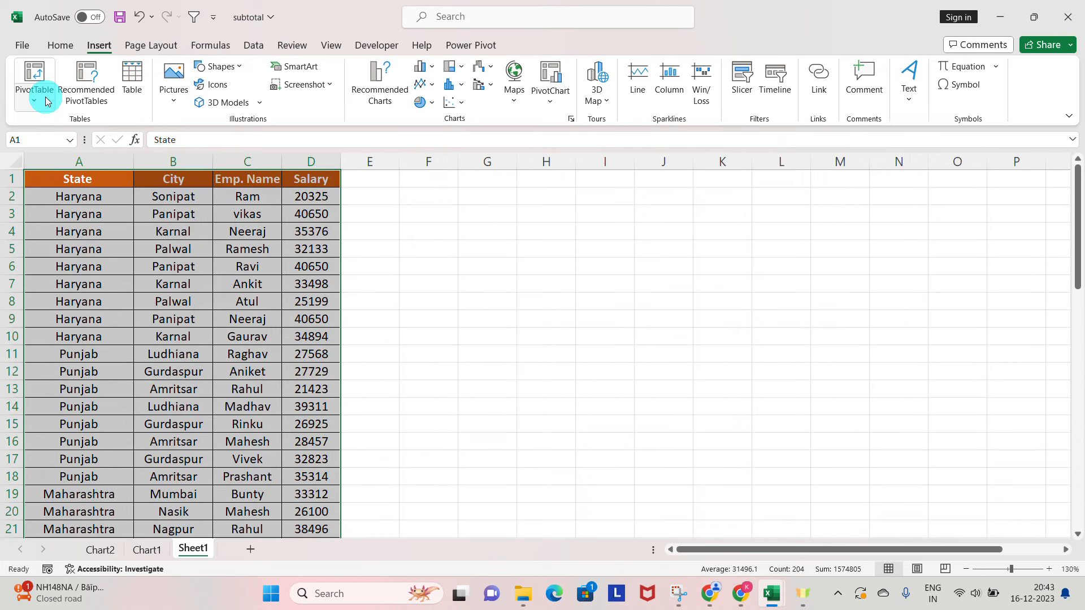
{"action": "left_click", "coordinate": [48, 101]}
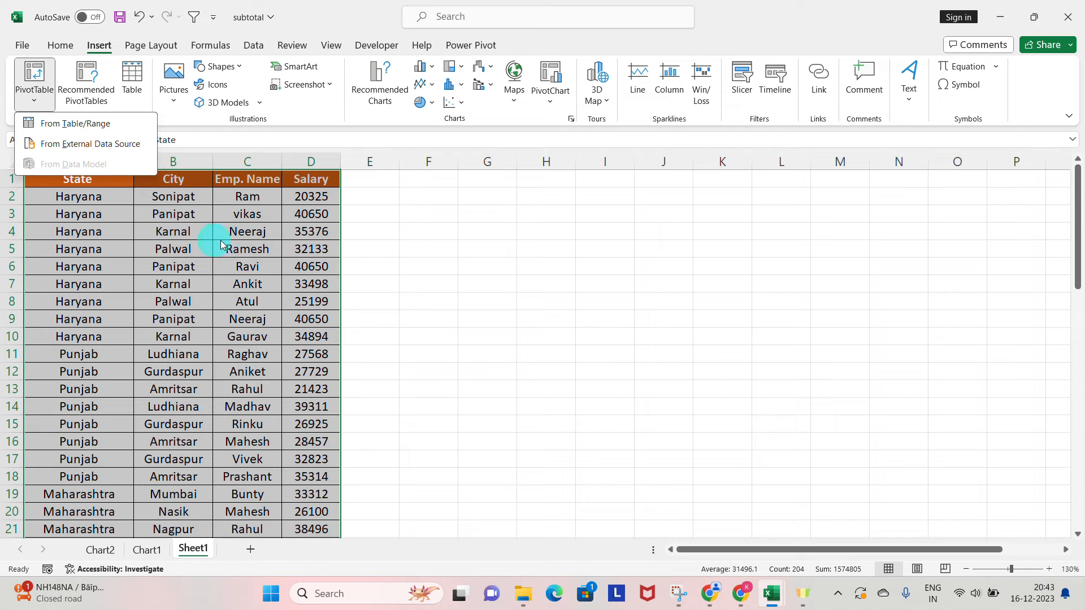
{"action": "left_click", "coordinate": [81, 151]}
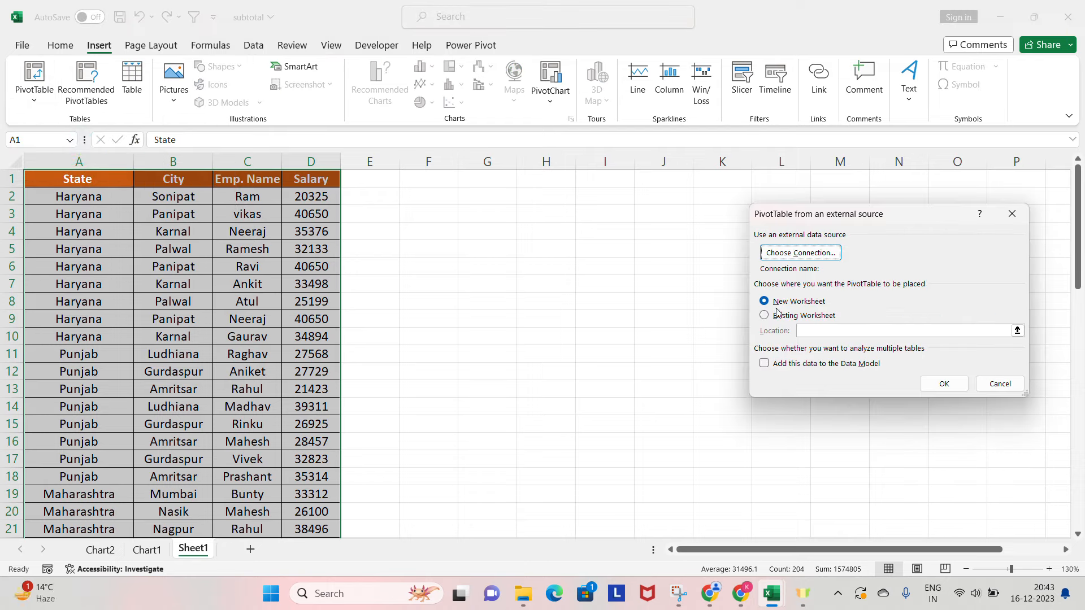
{"action": "left_click", "coordinate": [667, 298]}
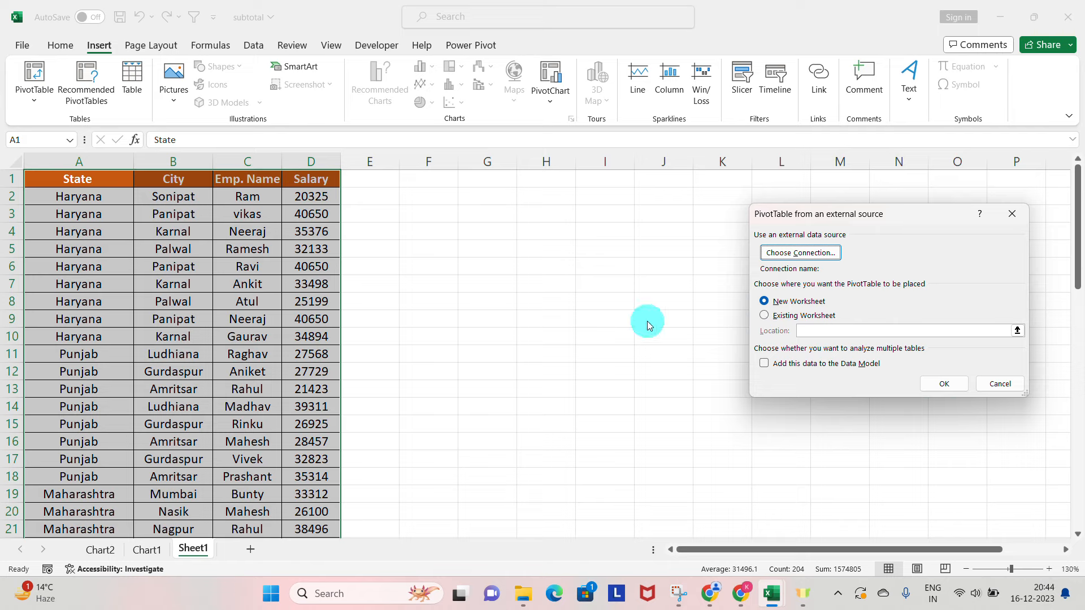
{"action": "left_click", "coordinate": [996, 382]}
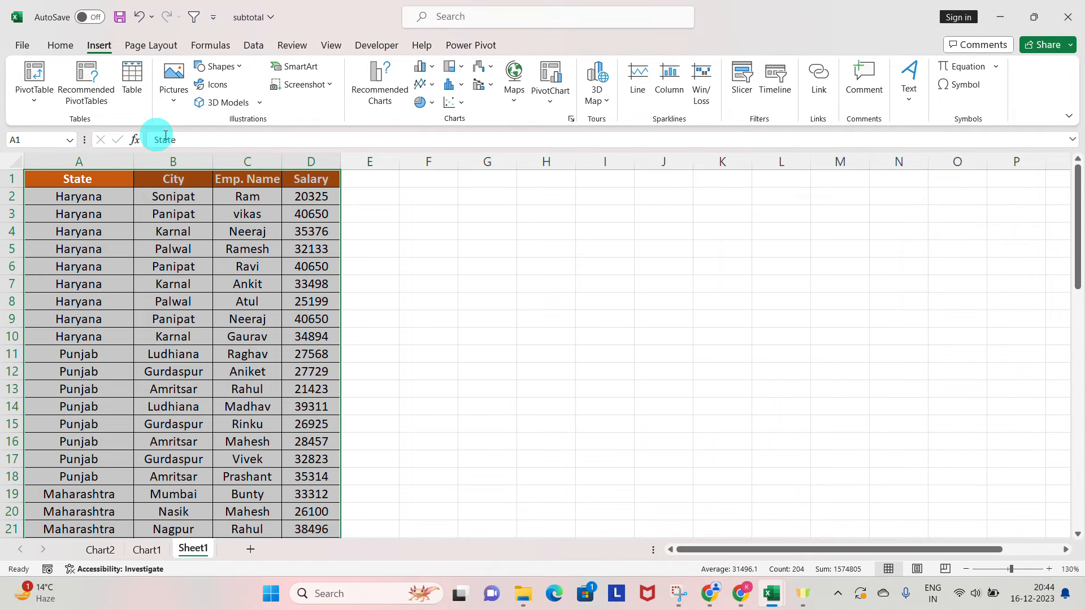
Create a PivotTable from range Sheet1!$A$1:$D$51 and place it on the existing worksheet at cell F2.
{"action": "left_click", "coordinate": [48, 93]}
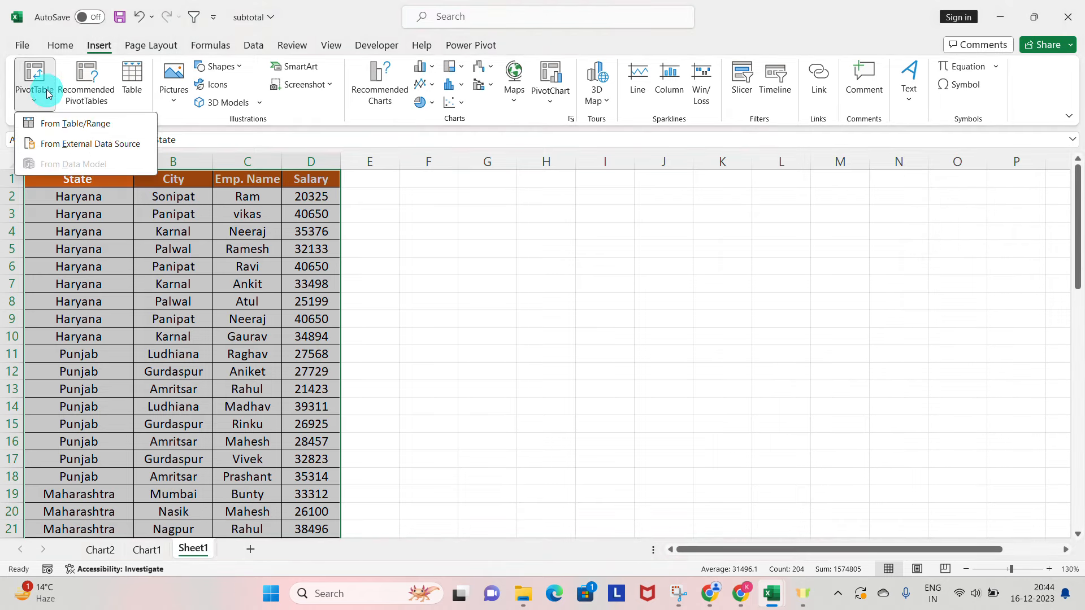
{"action": "left_click", "coordinate": [55, 121]}
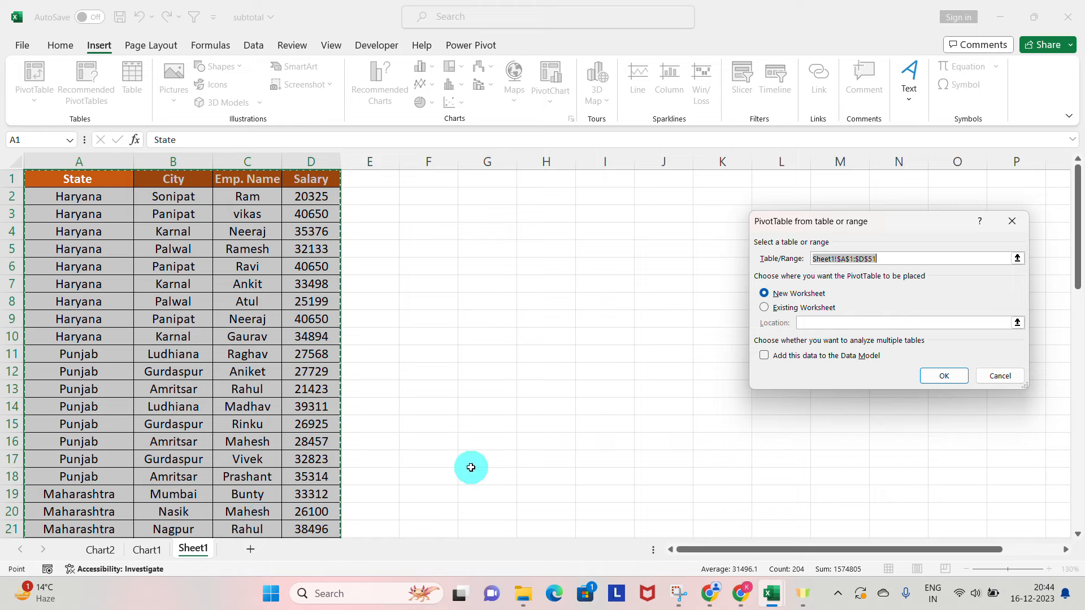
{"action": "left_click", "coordinate": [764, 309]}
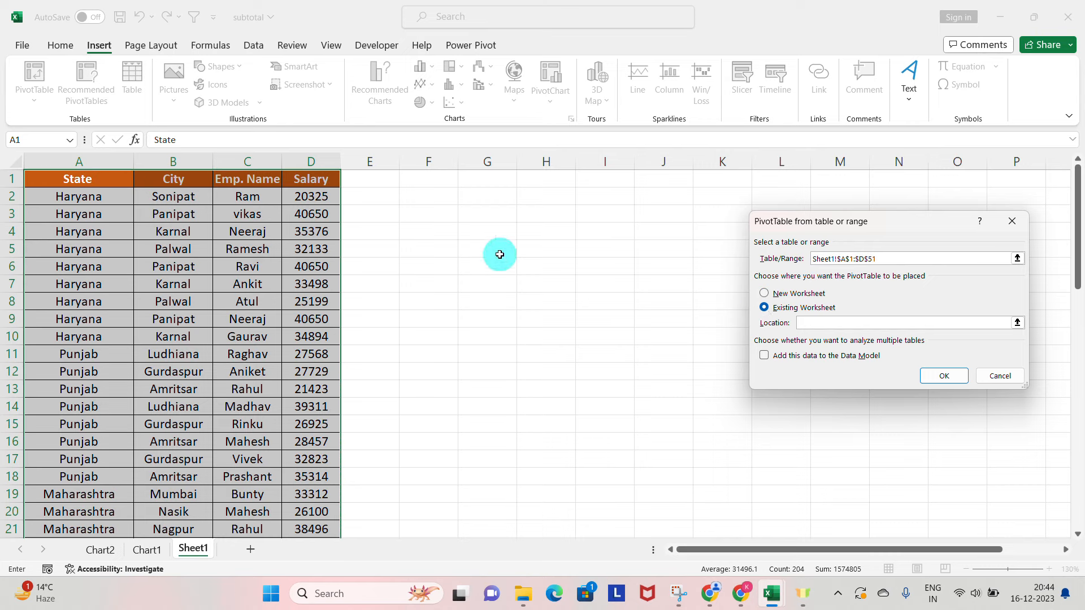
{"action": "left_click", "coordinate": [431, 195]}
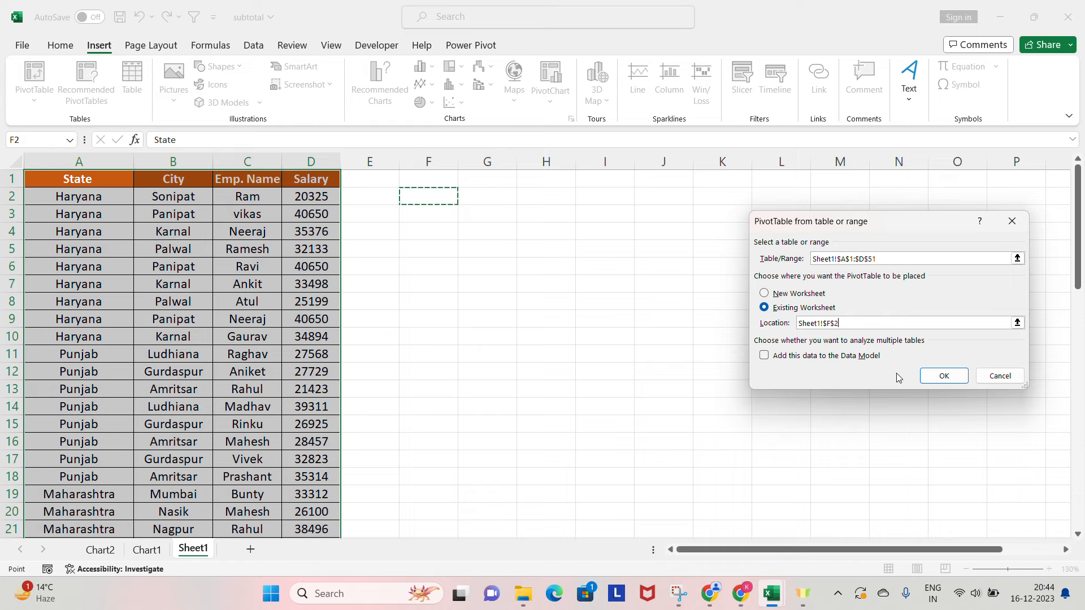
{"action": "left_click", "coordinate": [930, 377]}
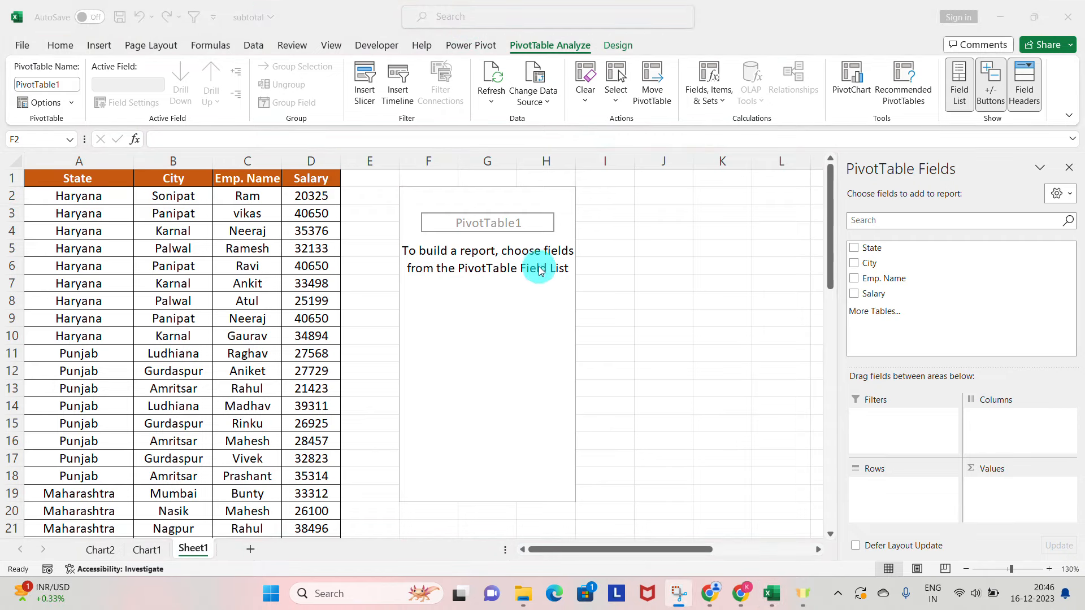
Select cells inside and outside the empty PivotTable to see when its field list is available.
{"action": "left_click", "coordinate": [540, 270]}
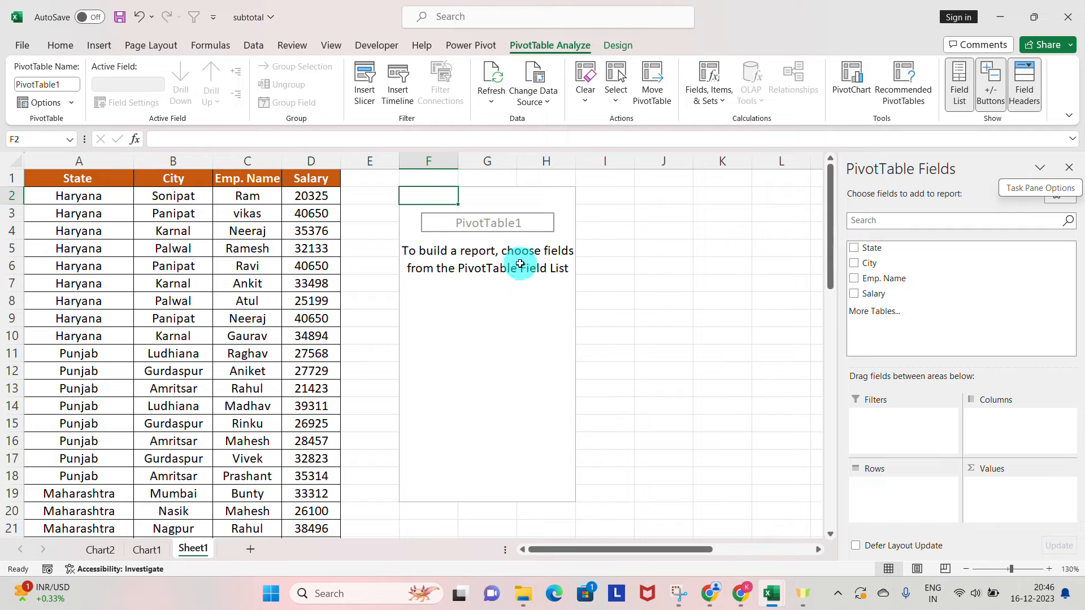
{"action": "left_click", "coordinate": [607, 254]}
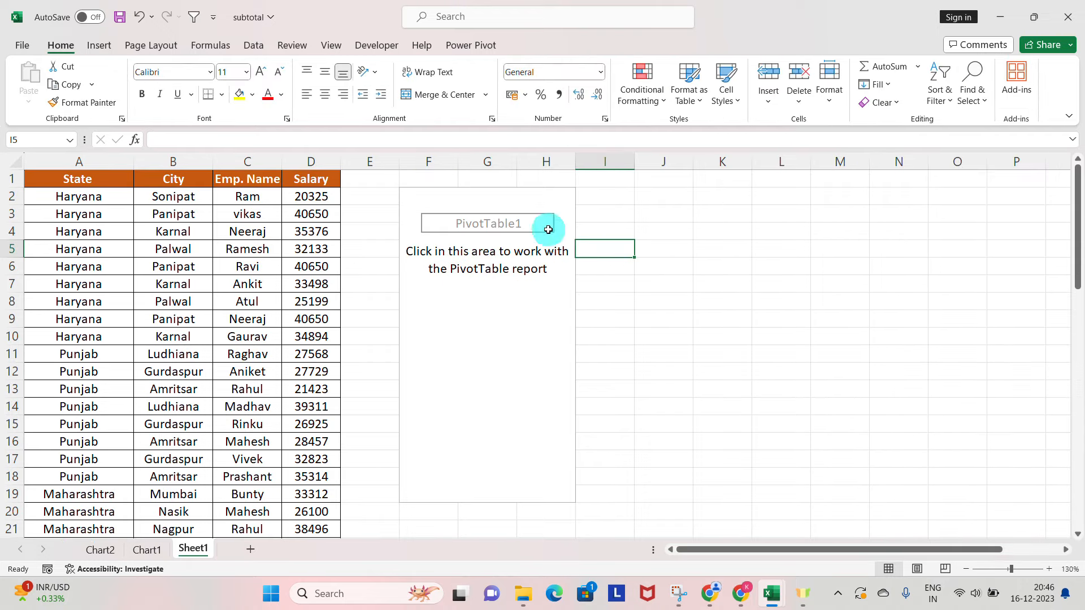
{"action": "left_click", "coordinate": [455, 247]}
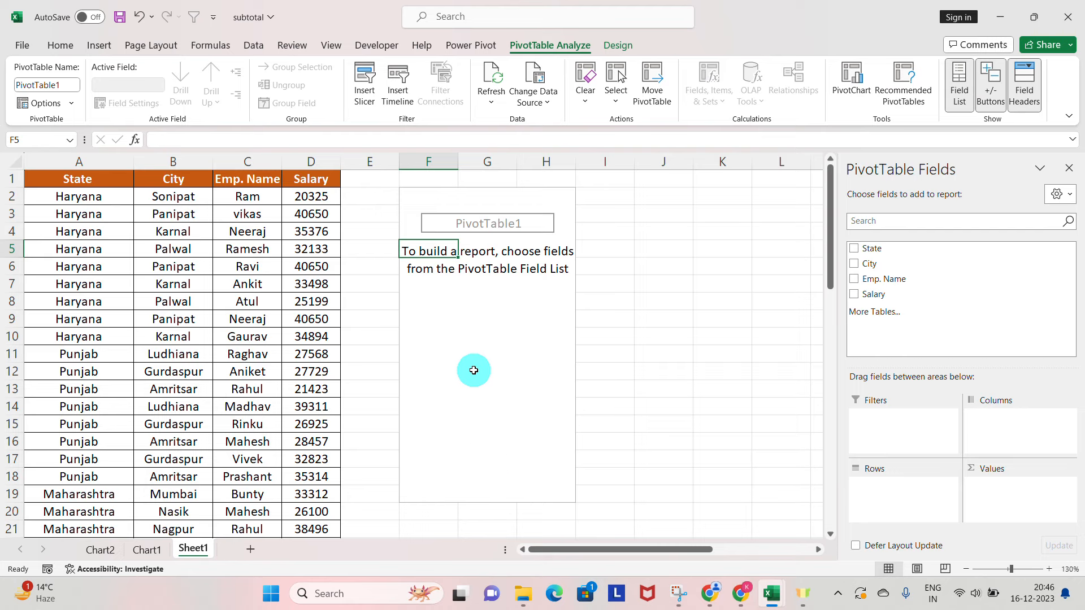
{"action": "left_click", "coordinate": [528, 312]}
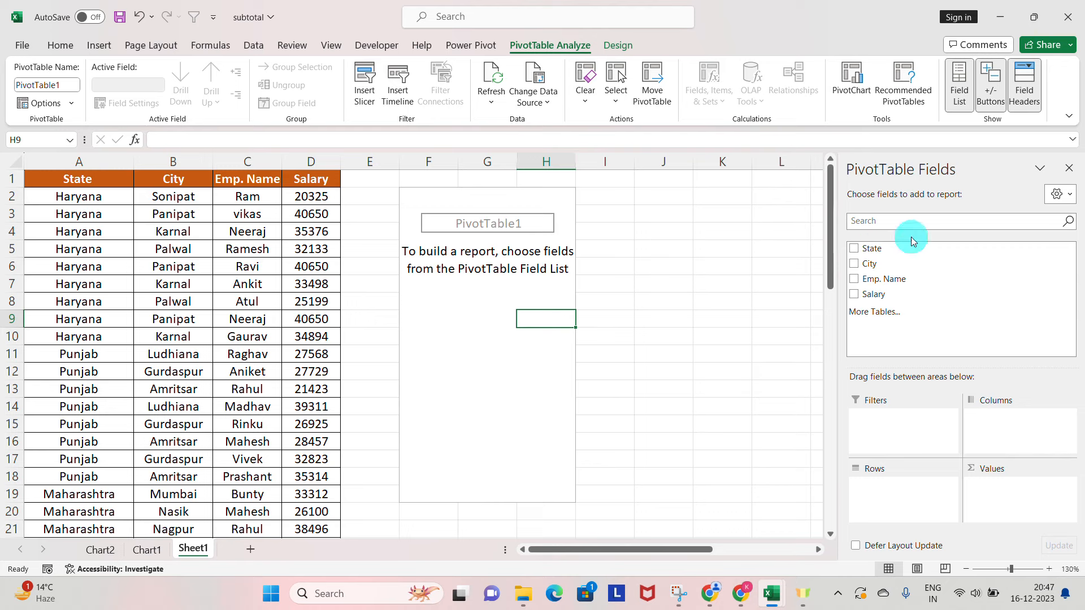
Close the PivotTable field list, then show it again for the empty report.
{"action": "left_click", "coordinate": [1070, 166]}
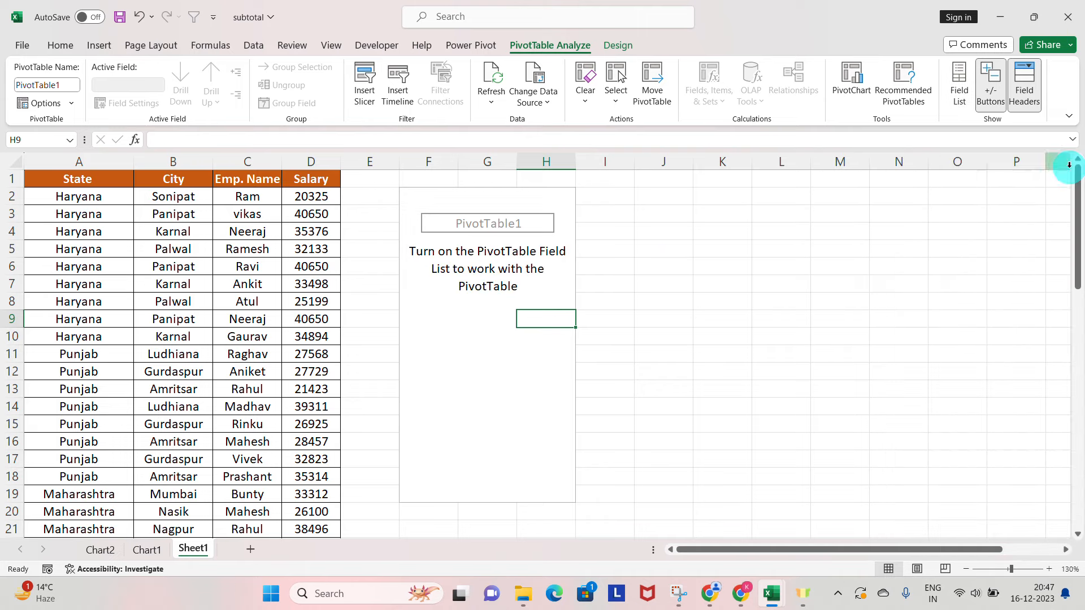
{"action": "left_click", "coordinate": [545, 232]}
{"action": "left_click", "coordinate": [565, 307]}
{"action": "left_click", "coordinate": [777, 248]}
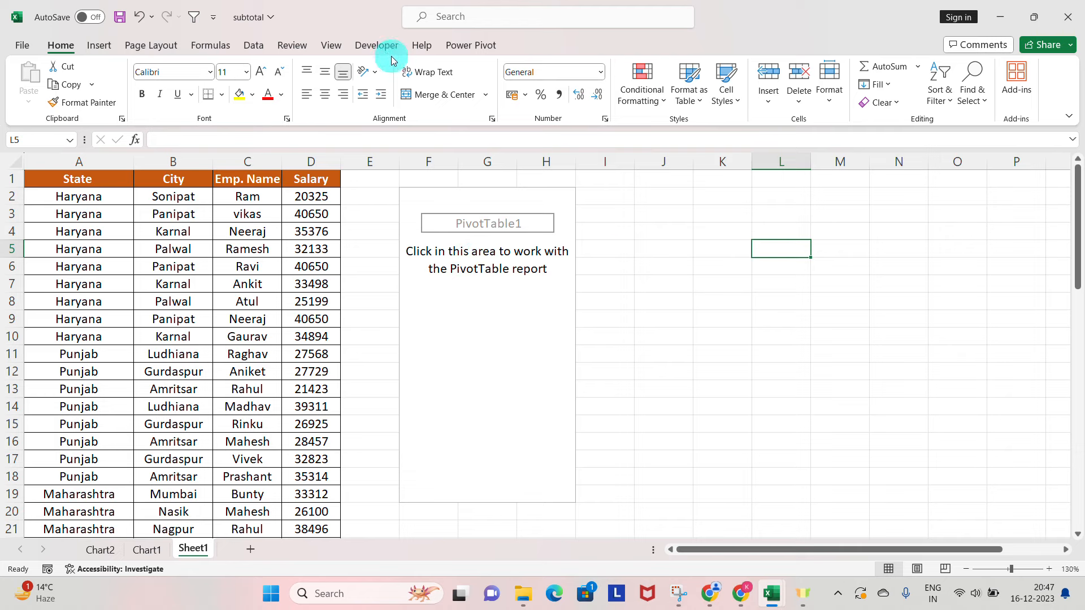
{"action": "left_click", "coordinate": [475, 222]}
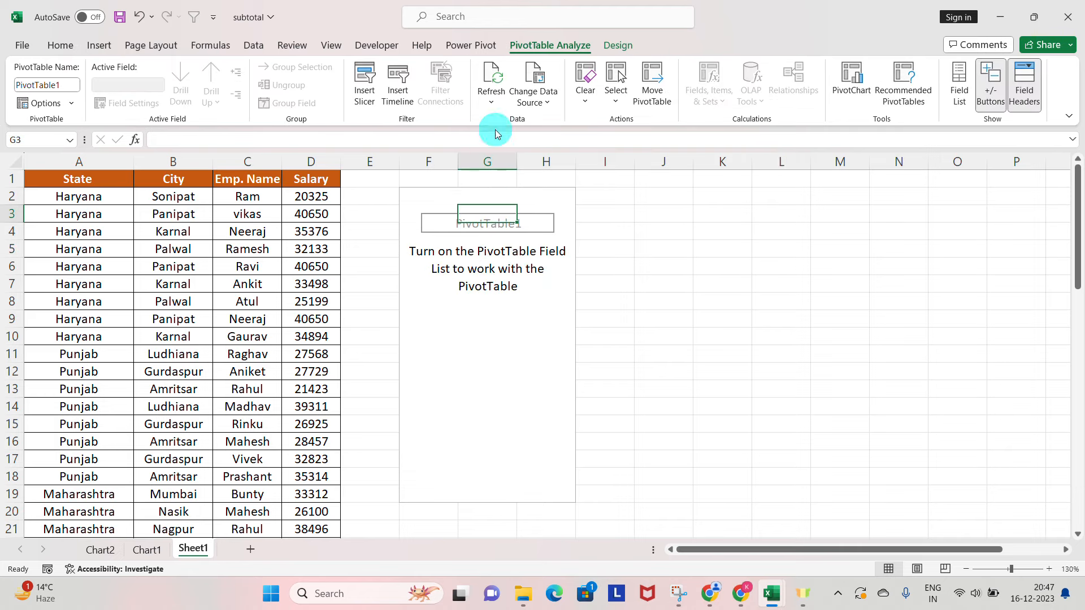
{"action": "left_click", "coordinate": [548, 50]}
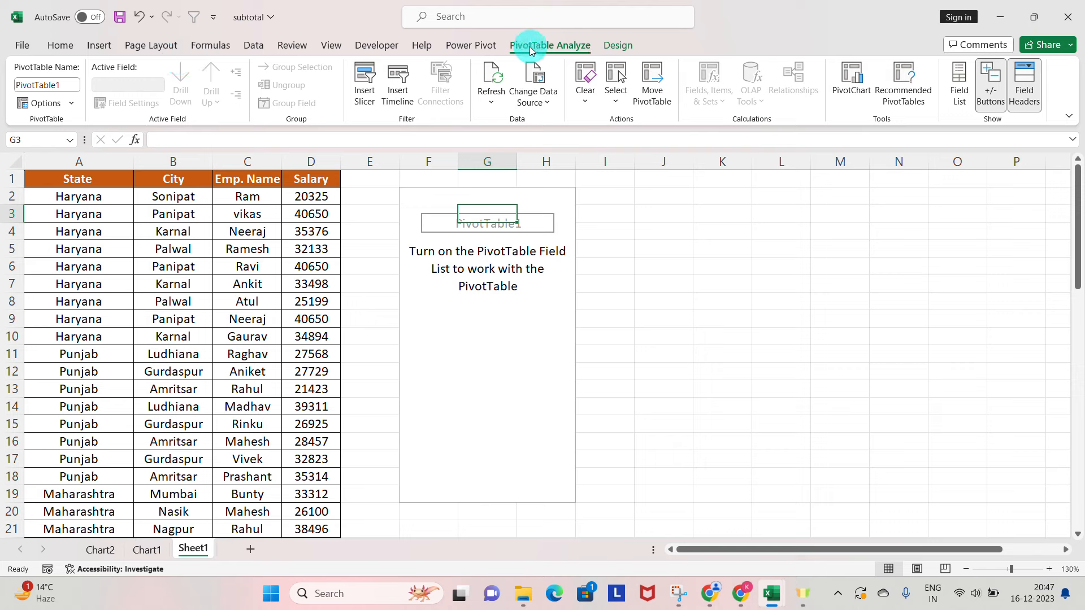
{"action": "left_click", "coordinate": [960, 88]}
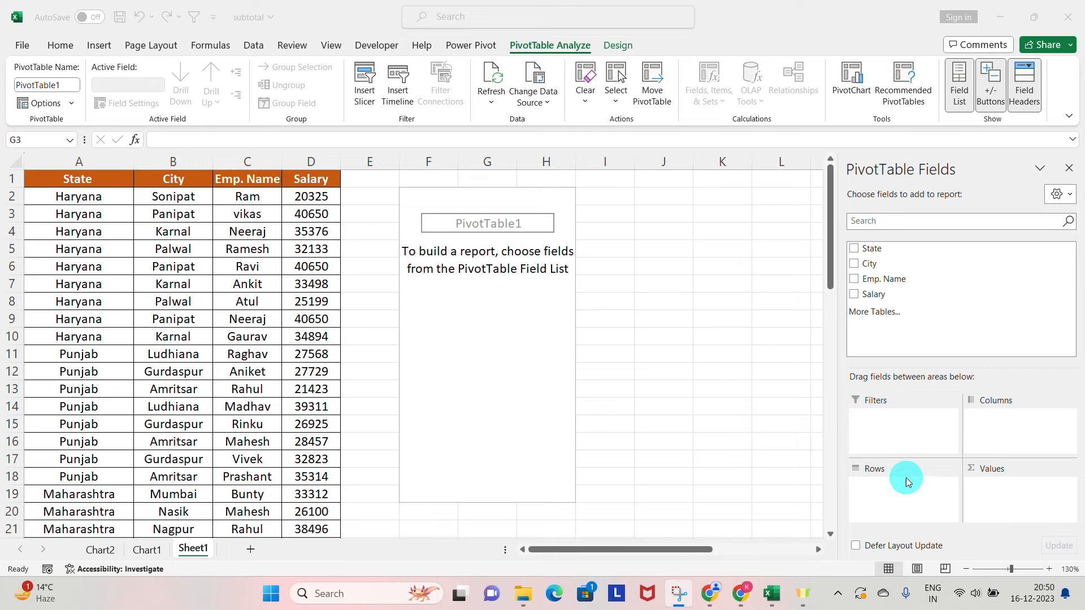
Set the PivotTable field list layout to Fields Section and Areas Section Side-By-Side.
{"action": "left_click", "coordinate": [1061, 194]}
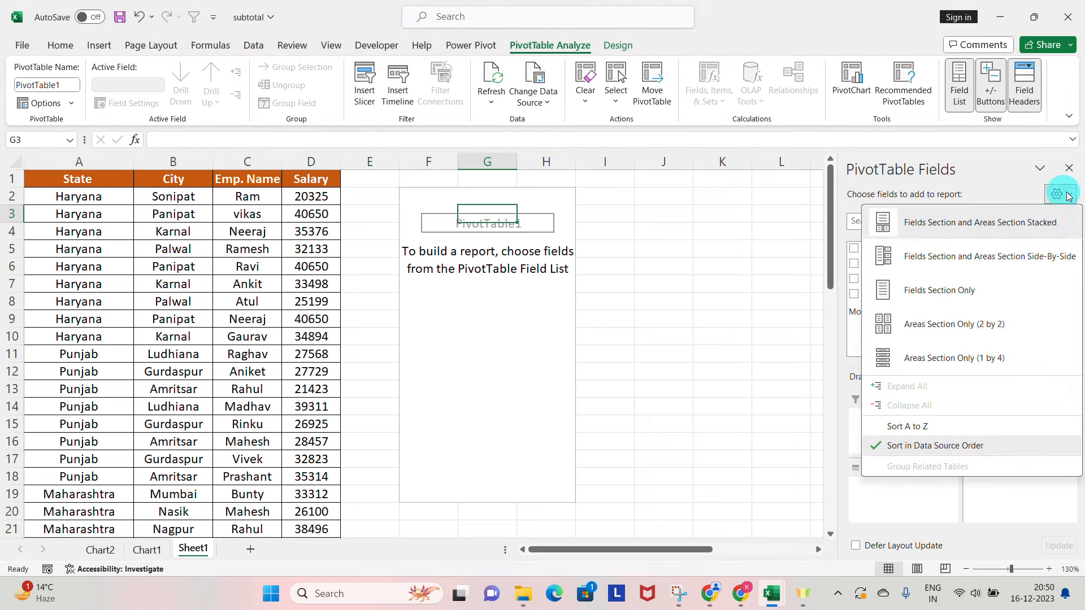
{"action": "left_click", "coordinate": [982, 255]}
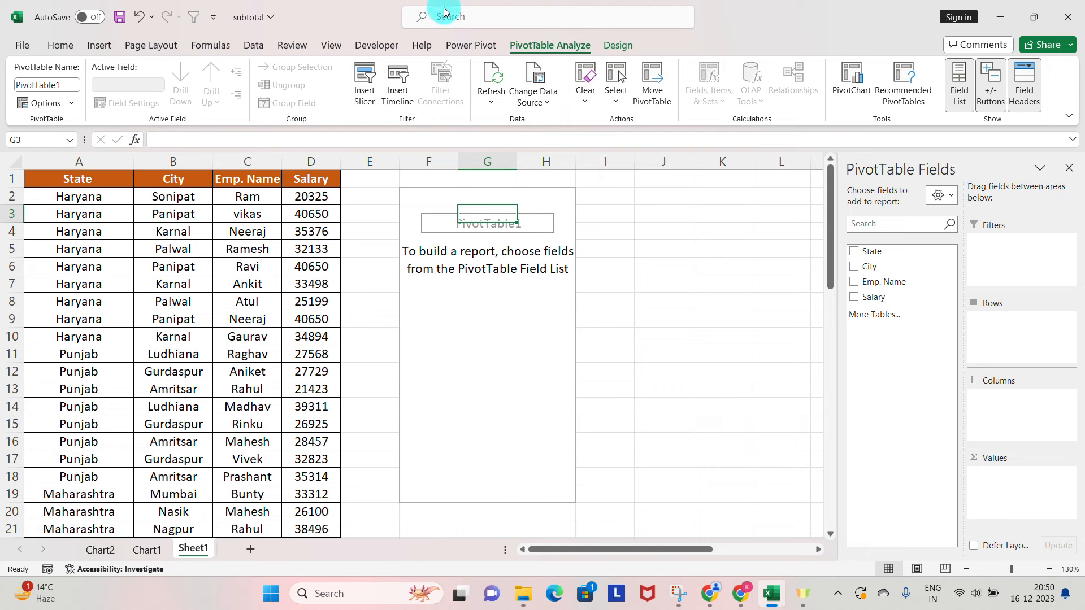
{"action": "left_click", "coordinate": [465, 25]}
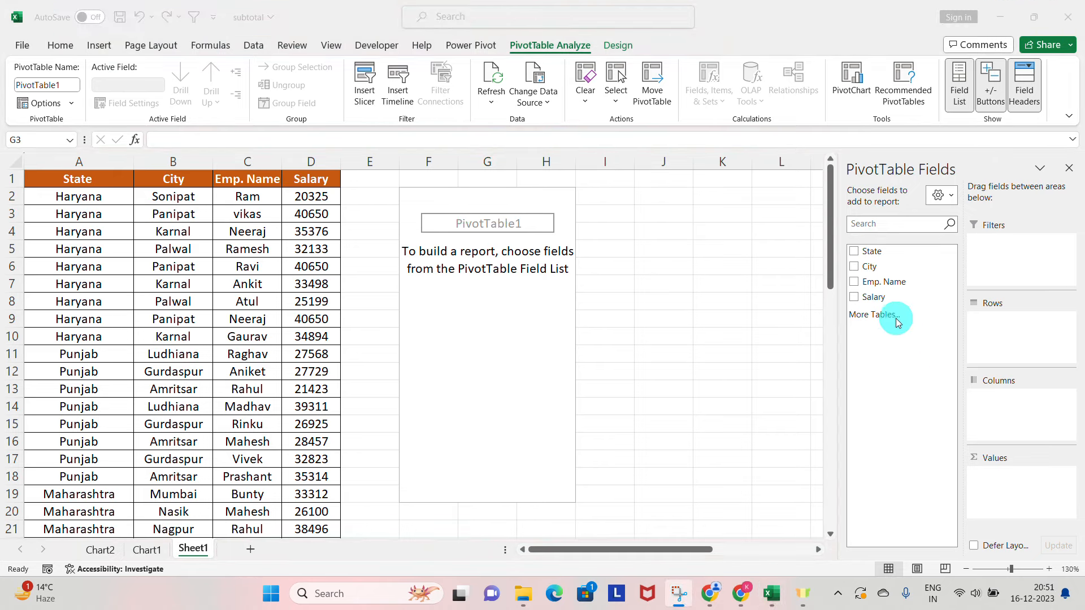
Try the City field in the rows and columns of the PivotTable, then remove it from the report.
{"action": "left_click", "coordinate": [855, 267]}
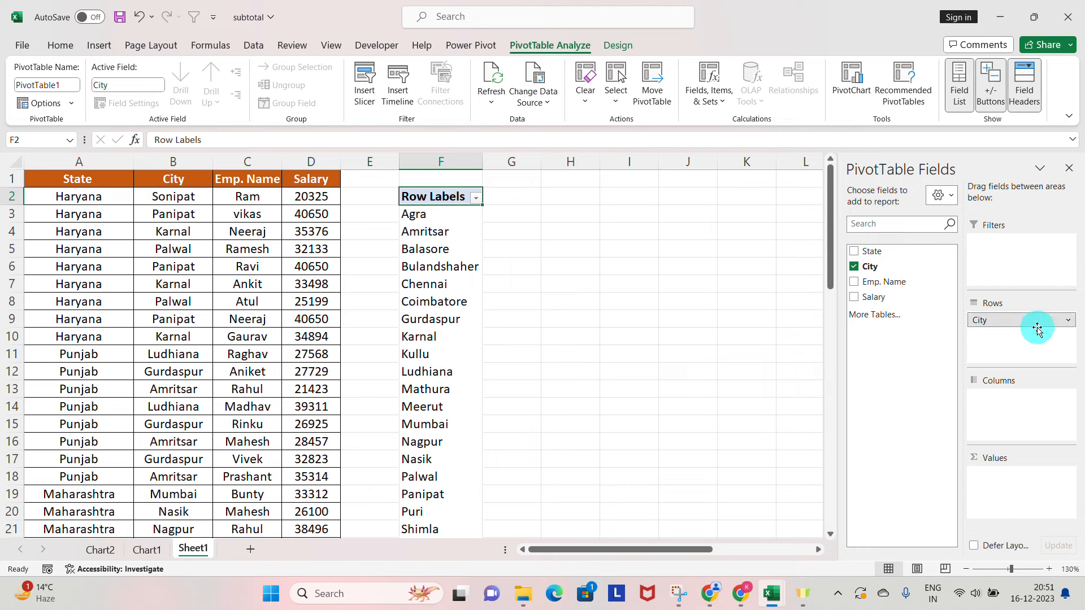
{"action": "left_click_drag", "start_coordinate": [1039, 322], "coordinate": [1043, 427]}
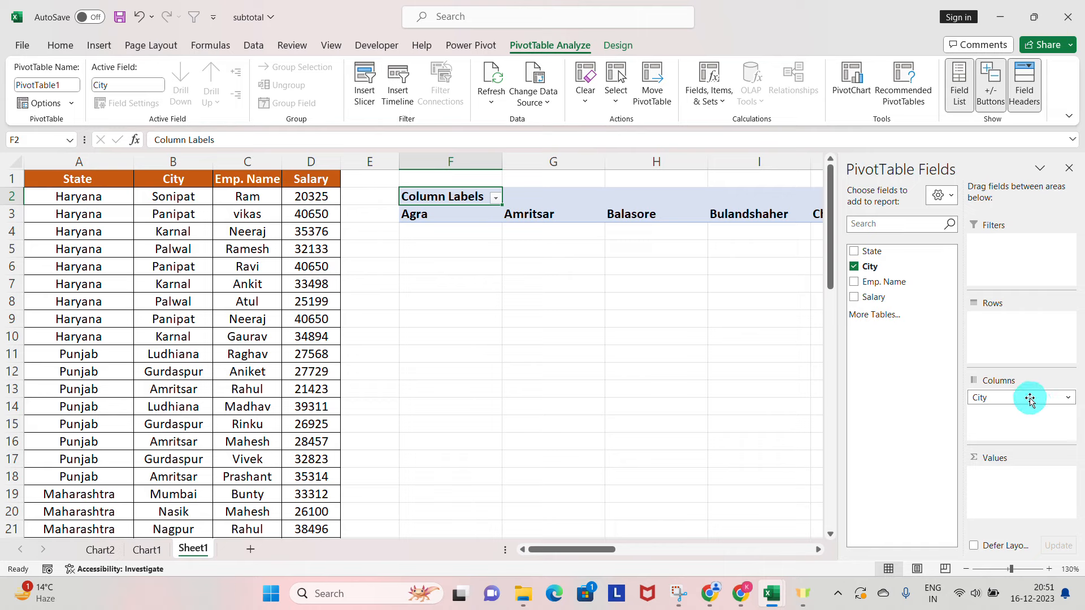
{"action": "left_click", "coordinate": [854, 267]}
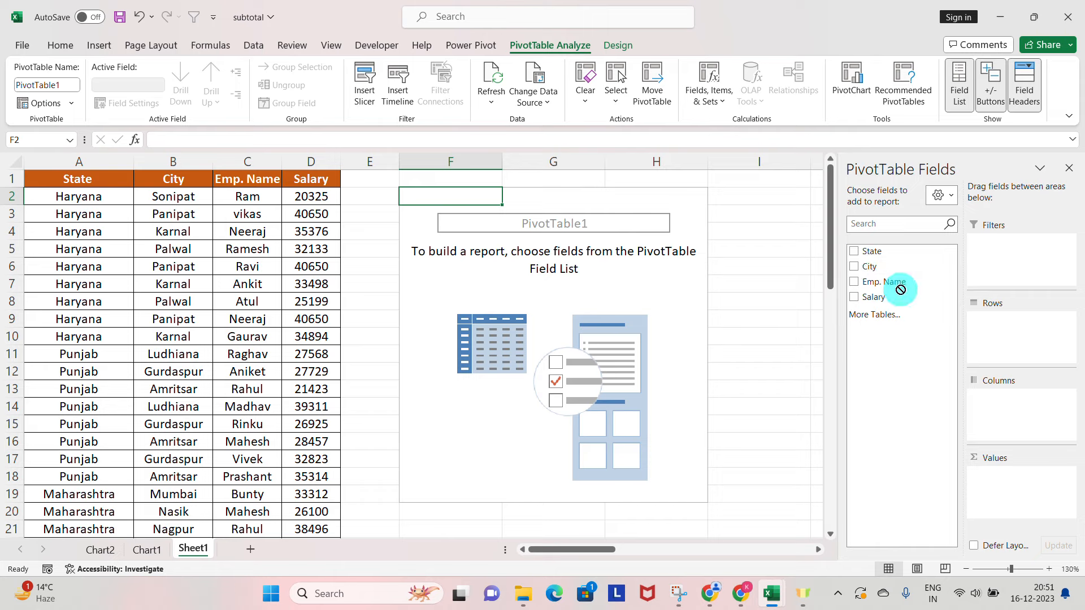
Place the City field in the Rows area, trying it in the Columns area before returning it to Rows.
{"action": "left_click", "coordinate": [861, 268]}
{"action": "left_click_drag", "start_coordinate": [865, 268], "coordinate": [1019, 348]}
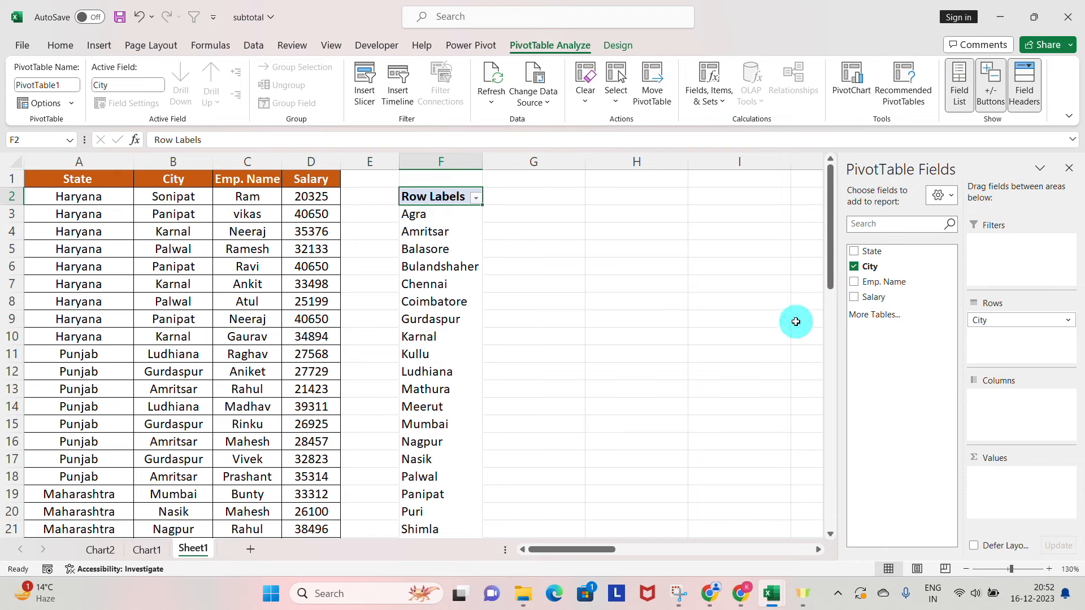
{"action": "left_click_drag", "start_coordinate": [1036, 320], "coordinate": [1017, 399]}
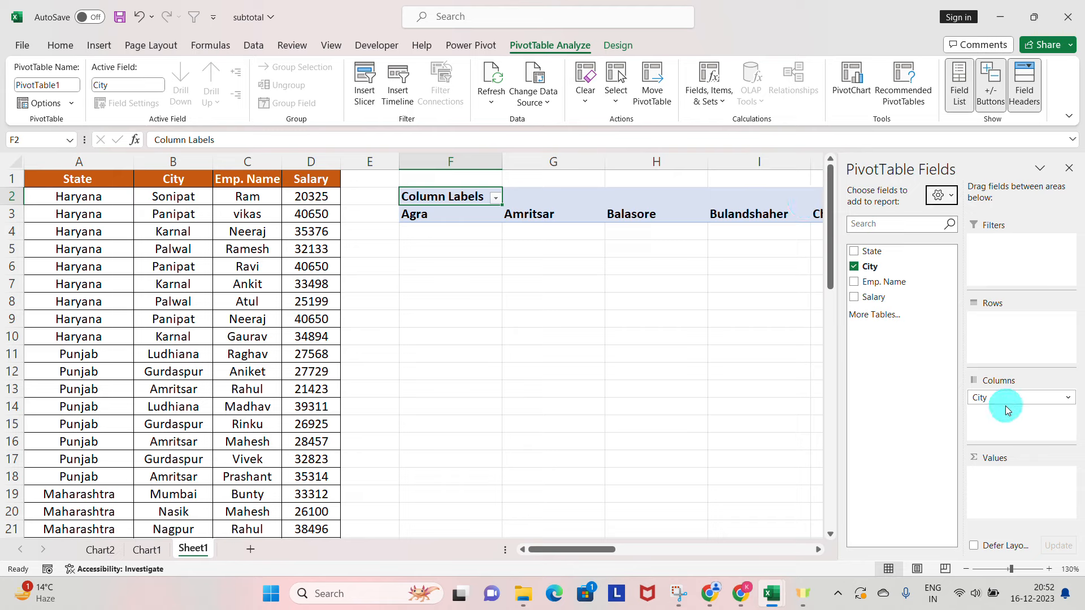
{"action": "left_click_drag", "start_coordinate": [1005, 403], "coordinate": [1004, 327]}
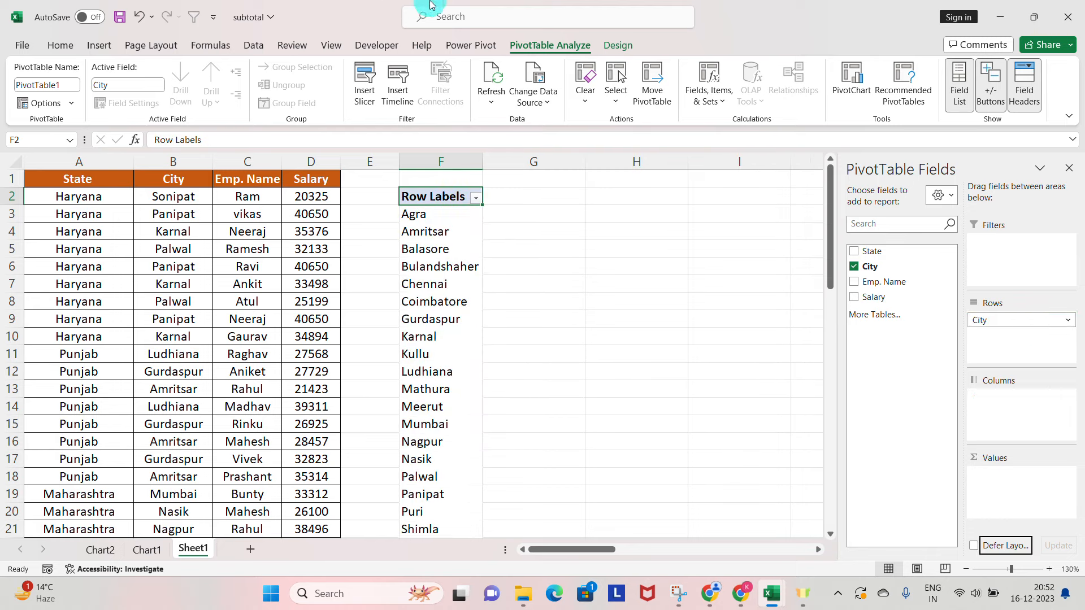
{"action": "left_click", "coordinate": [469, 22]}
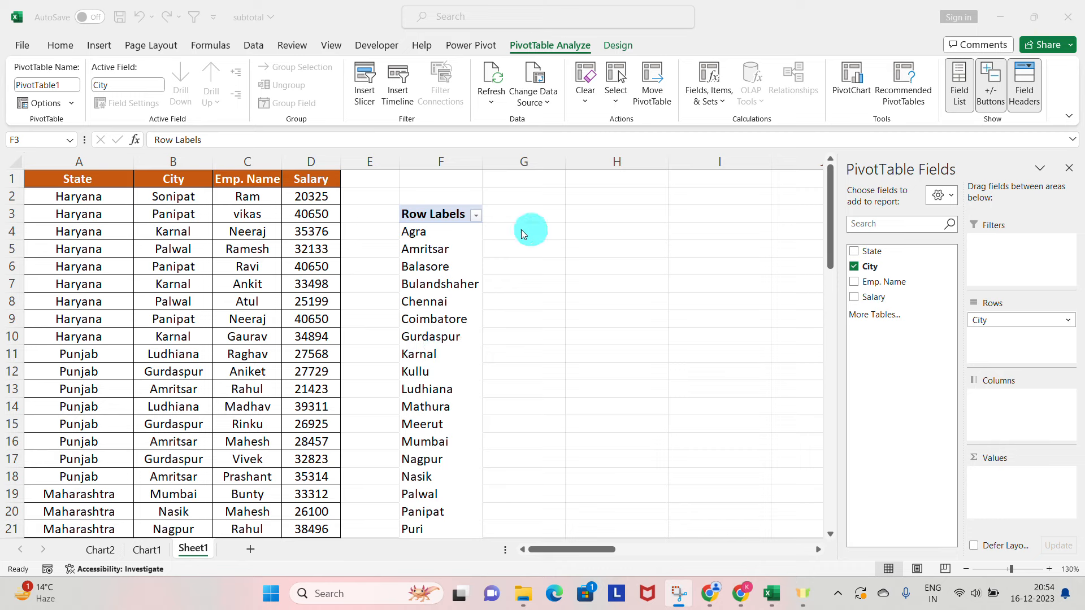
Add the Salary field to the PivotTable values as a sum for each city.
{"action": "left_click", "coordinate": [855, 299]}
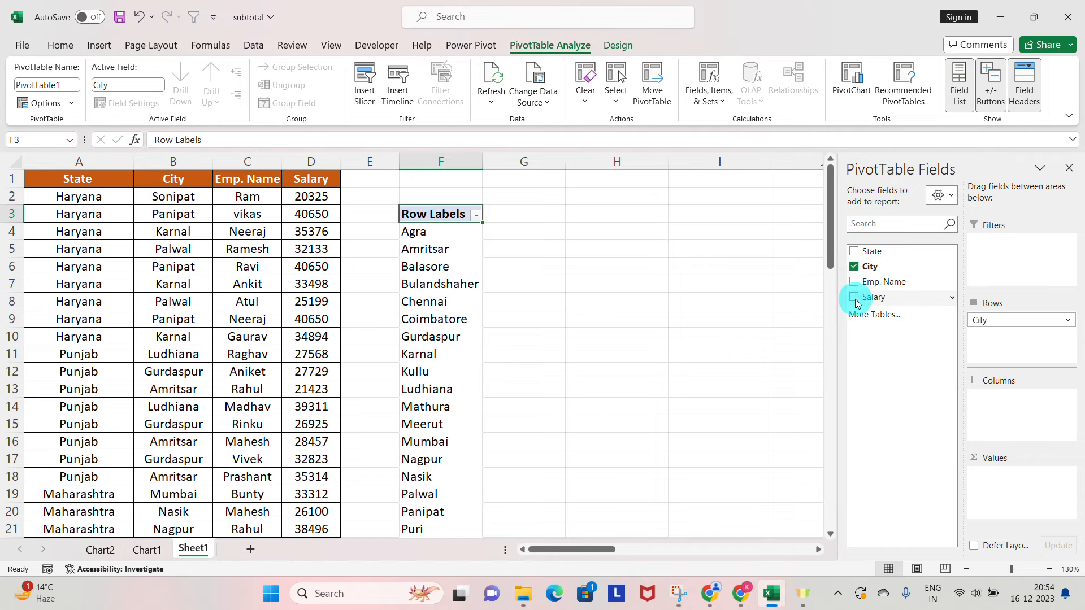
{"action": "left_click", "coordinate": [854, 298]}
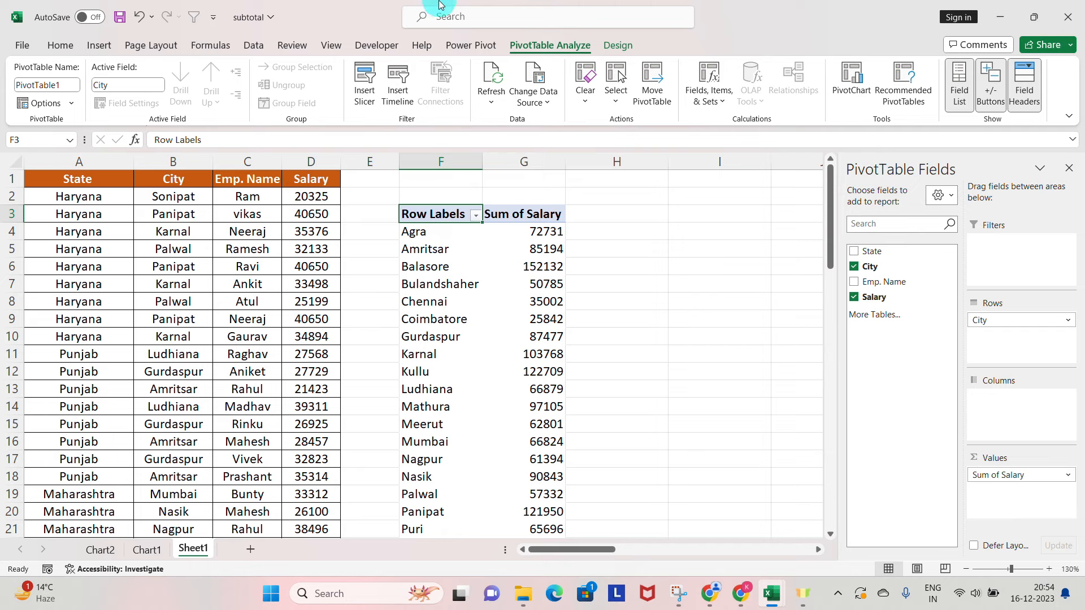
{"action": "left_click", "coordinate": [469, 33]}
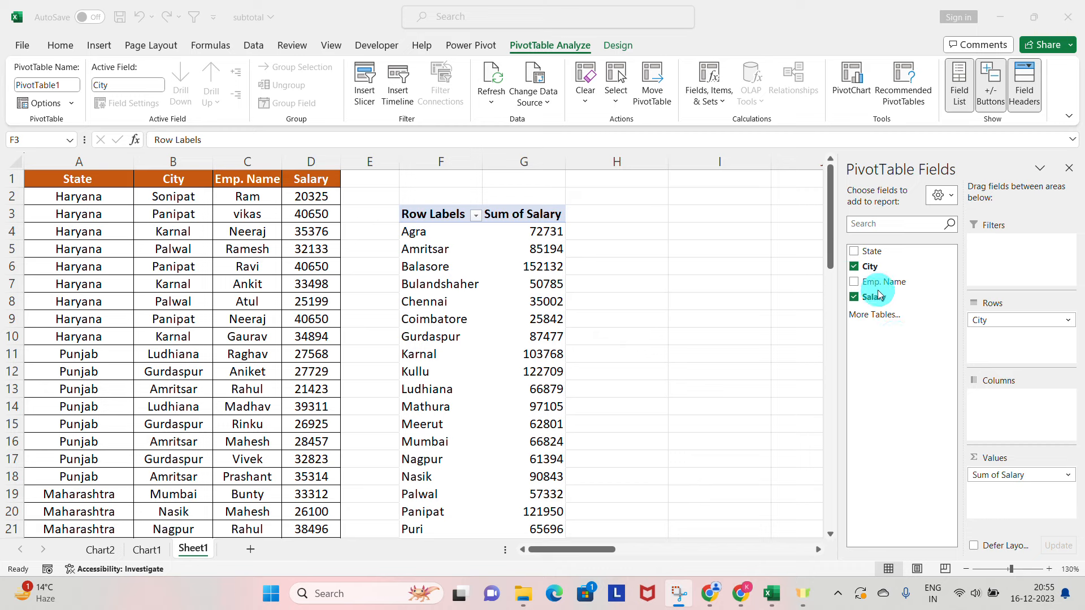
Replace the City field with the State field in the PivotTable rows to sum salaries by state.
{"action": "left_click", "coordinate": [854, 267]}
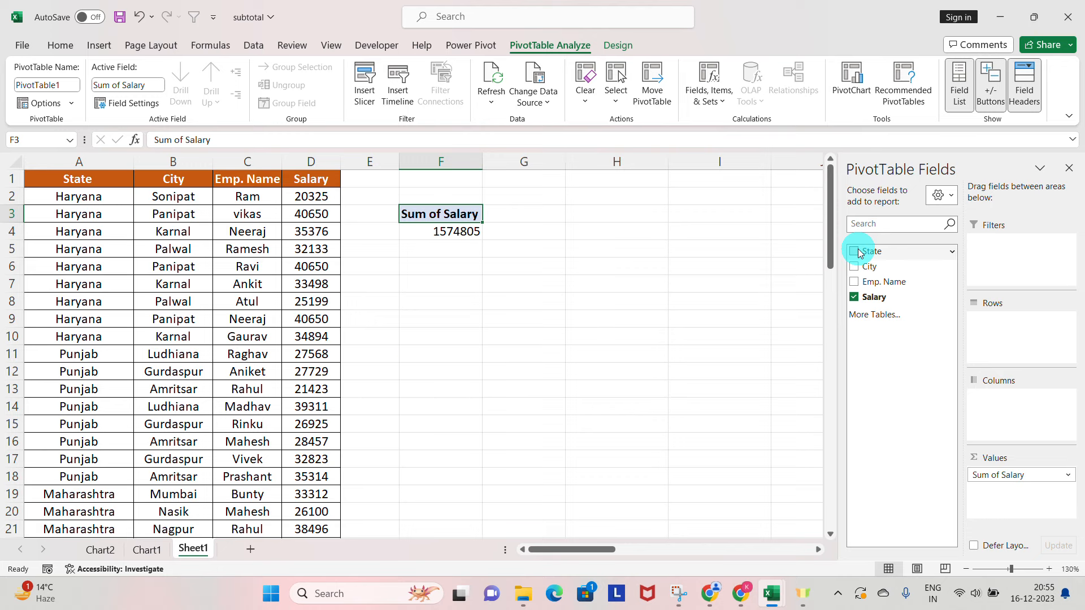
{"action": "left_click", "coordinate": [855, 251]}
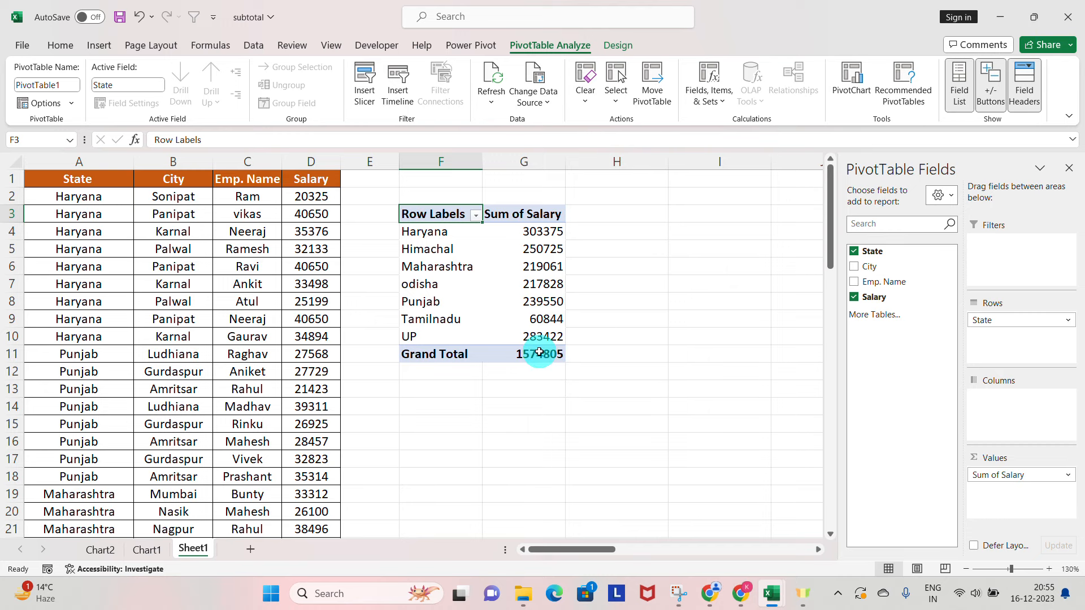
{"action": "mouse_move", "coordinate": [539, 351]}
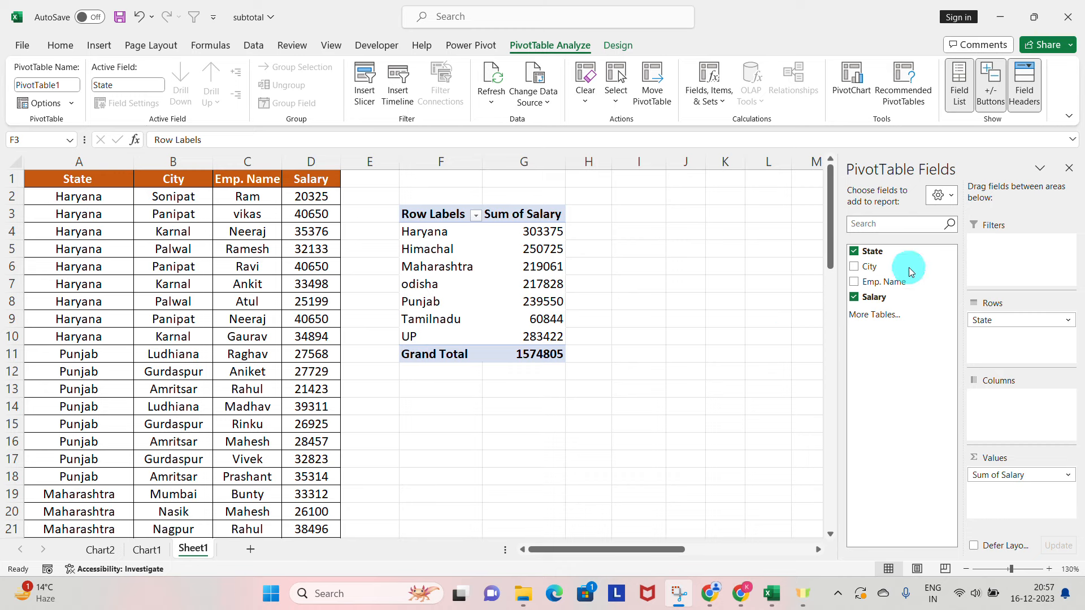
Add the Emp. Name field to the Columns area to break each state's salary sum down by employee.
{"action": "left_click", "coordinate": [857, 283]}
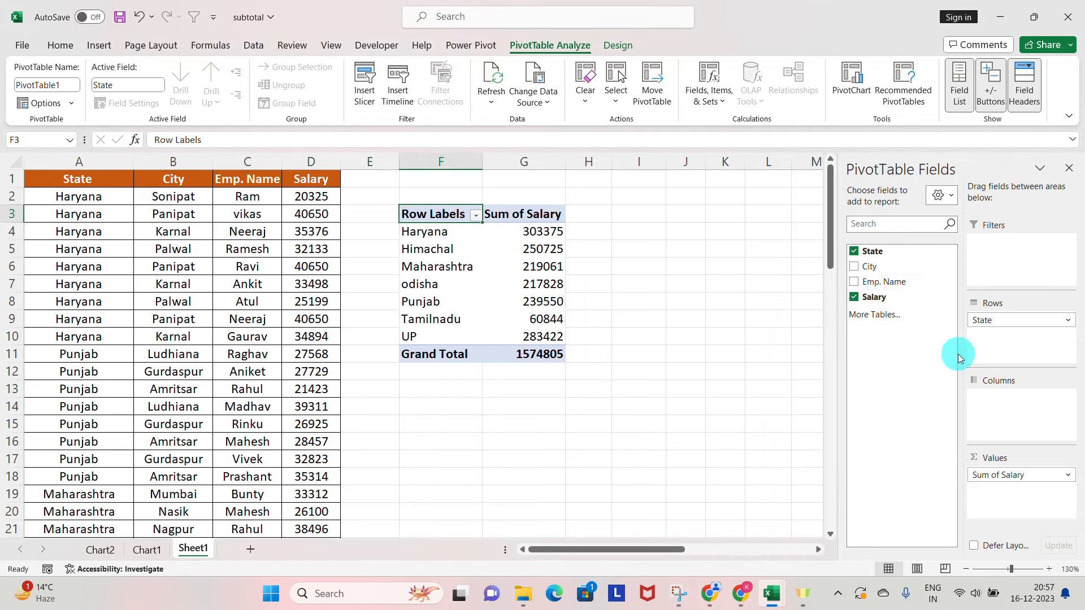
{"action": "left_click_drag", "start_coordinate": [864, 282], "coordinate": [1007, 419]}
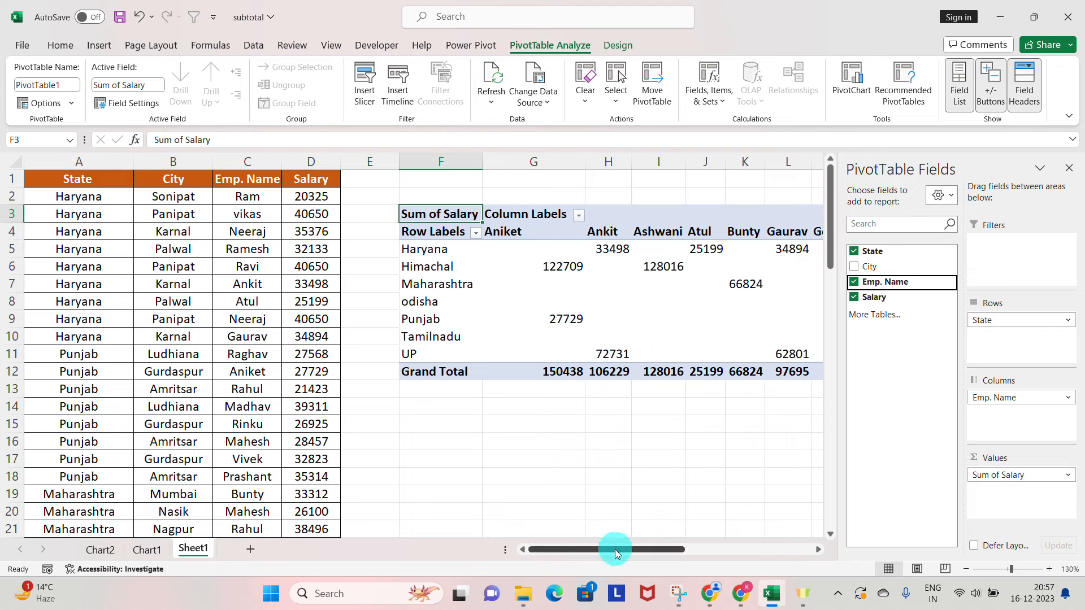
{"action": "left_click_drag", "start_coordinate": [669, 547], "coordinate": [610, 547]}
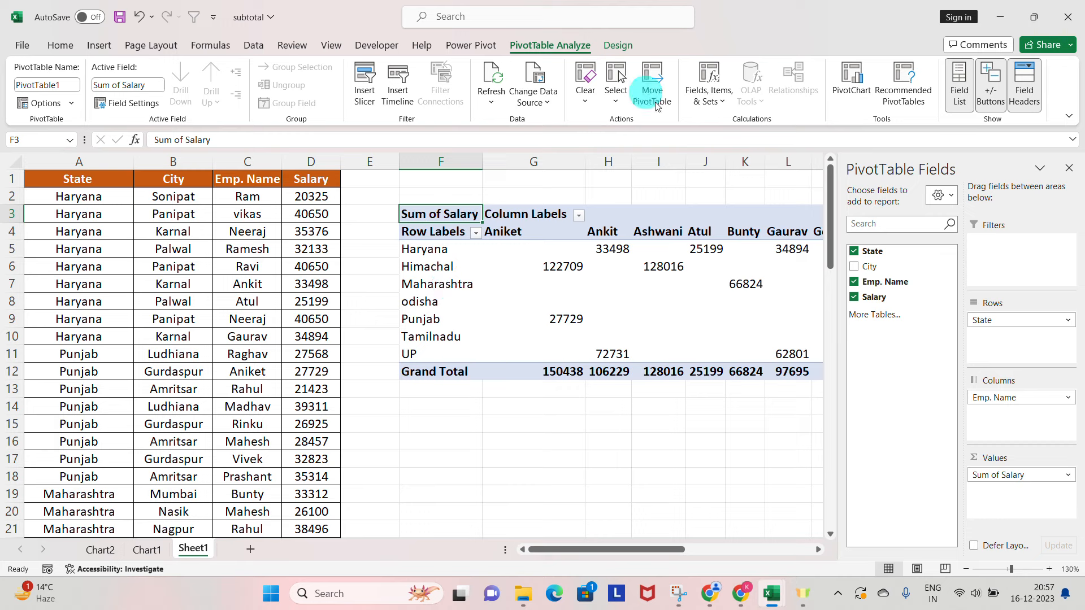
{"action": "left_click", "coordinate": [470, 27]}
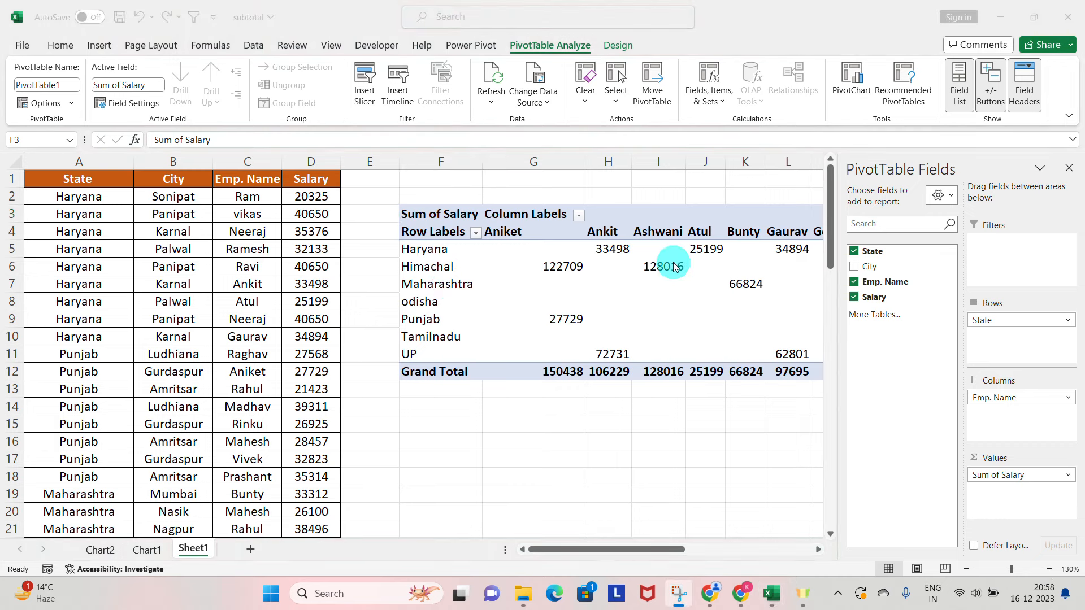
Remove the State field from the PivotTable and put the City field back in the Rows area.
{"action": "left_click", "coordinate": [856, 254]}
{"action": "left_click", "coordinate": [853, 252]}
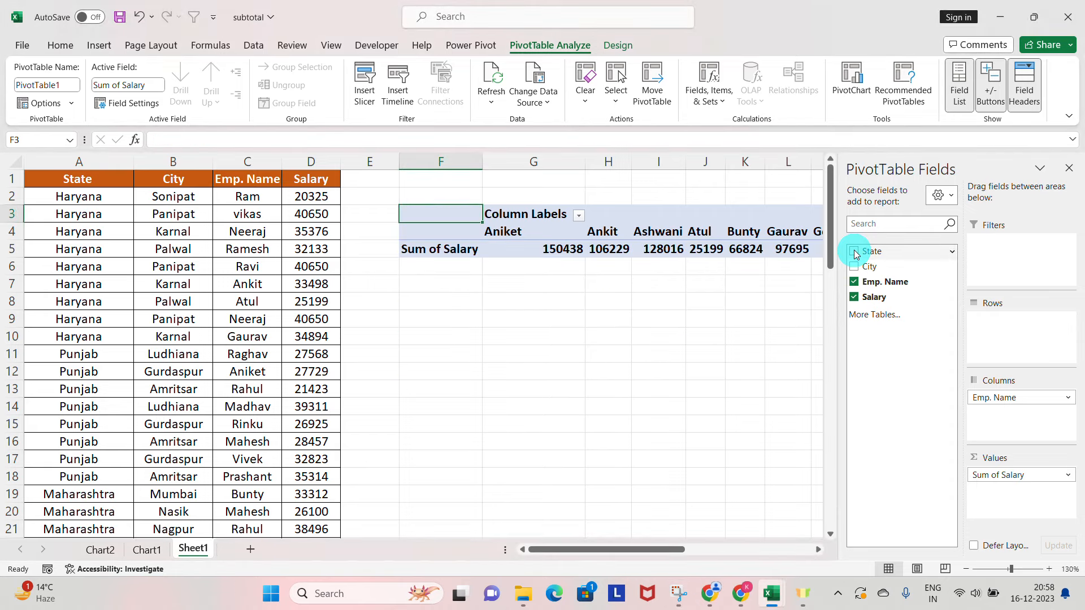
{"action": "left_click", "coordinate": [855, 267]}
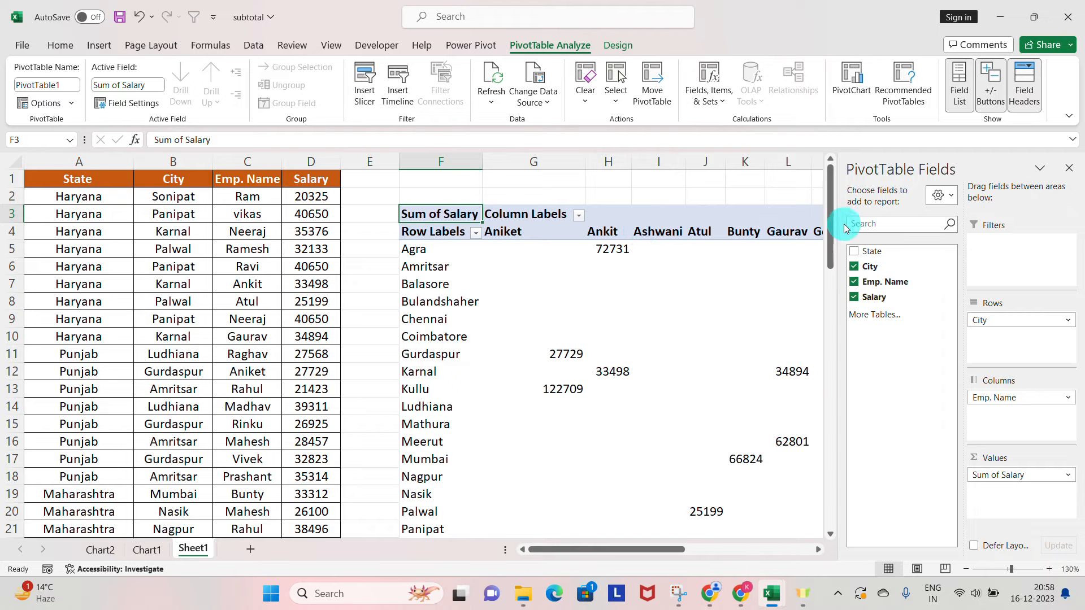
{"action": "left_click_drag", "start_coordinate": [831, 209], "coordinate": [826, 186]}
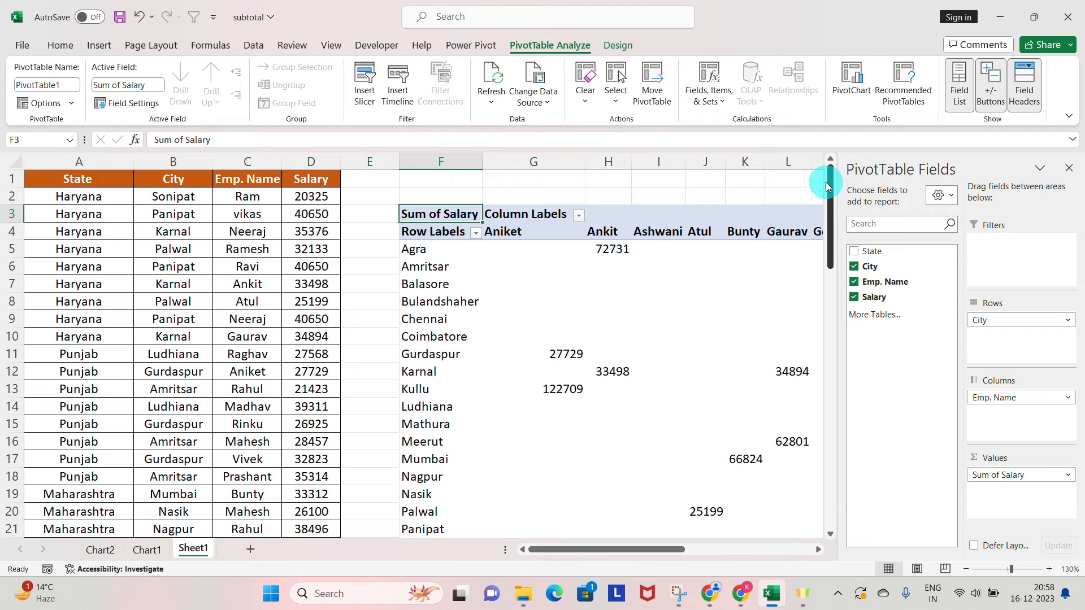
Add the State field below City in the Rows area so each city is broken down by state.
{"action": "left_click", "coordinate": [854, 252]}
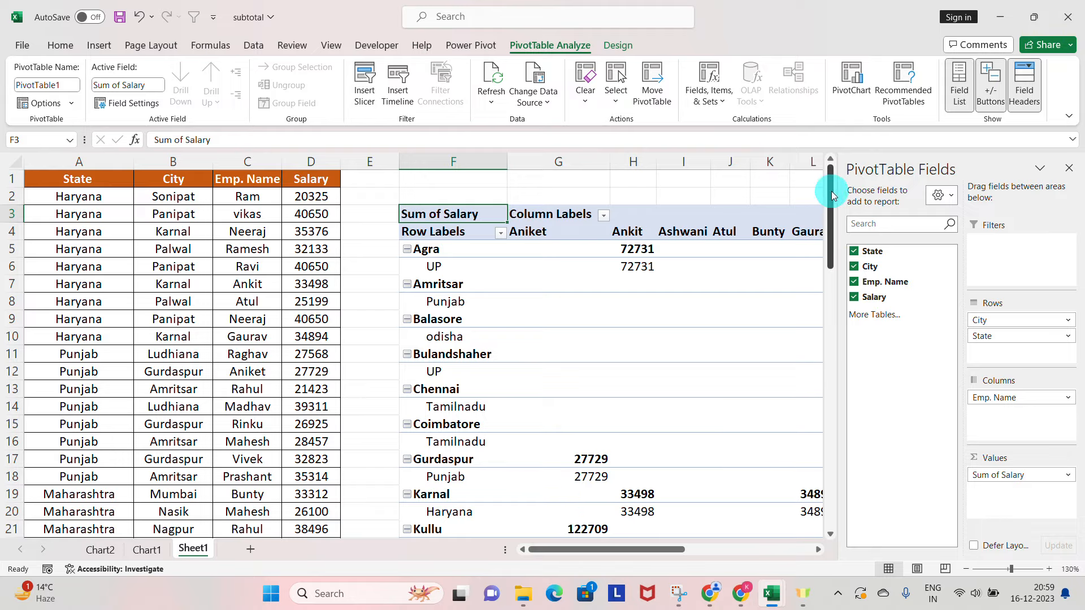
{"action": "mouse_move", "coordinate": [832, 195]}
{"action": "left_mouse_down"}
{"action": "mouse_move", "coordinate": [847, 332]}
{"action": "mouse_move", "coordinate": [814, 183]}
{"action": "left_mouse_up"}
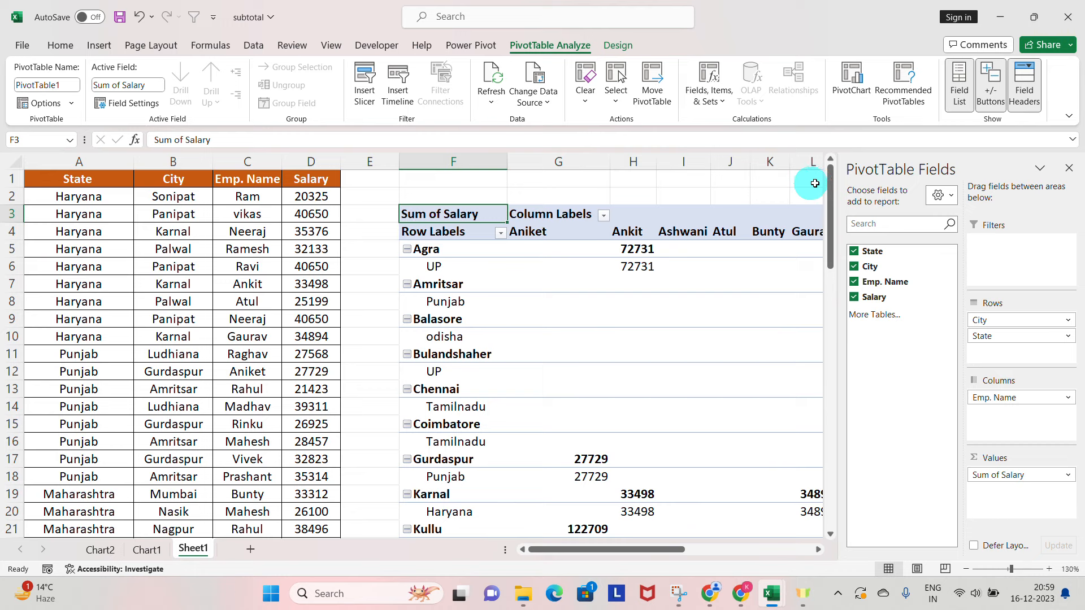
{"action": "left_click", "coordinate": [469, 25]}
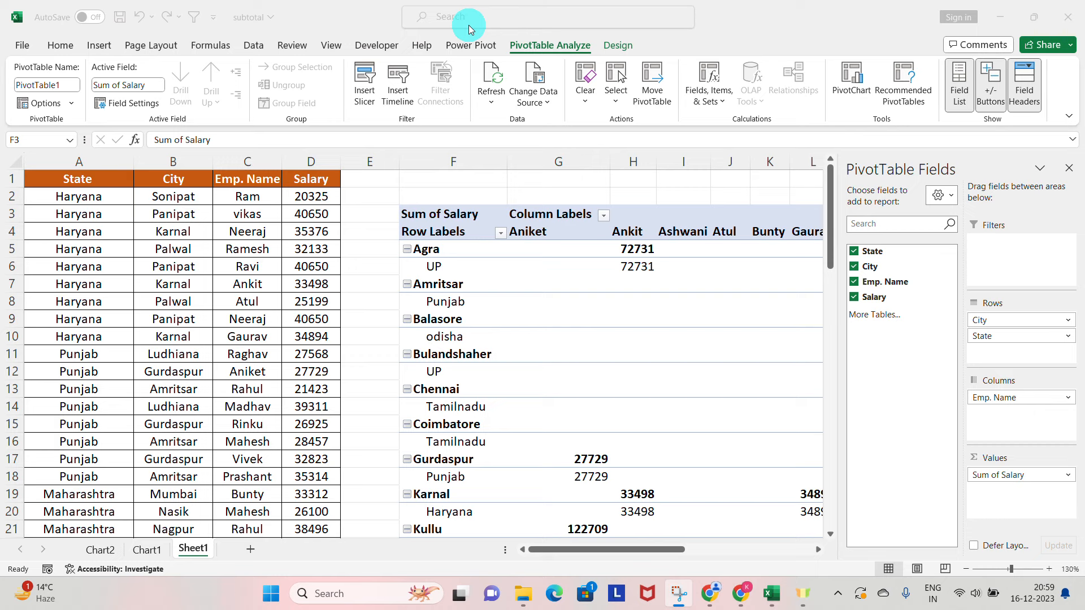